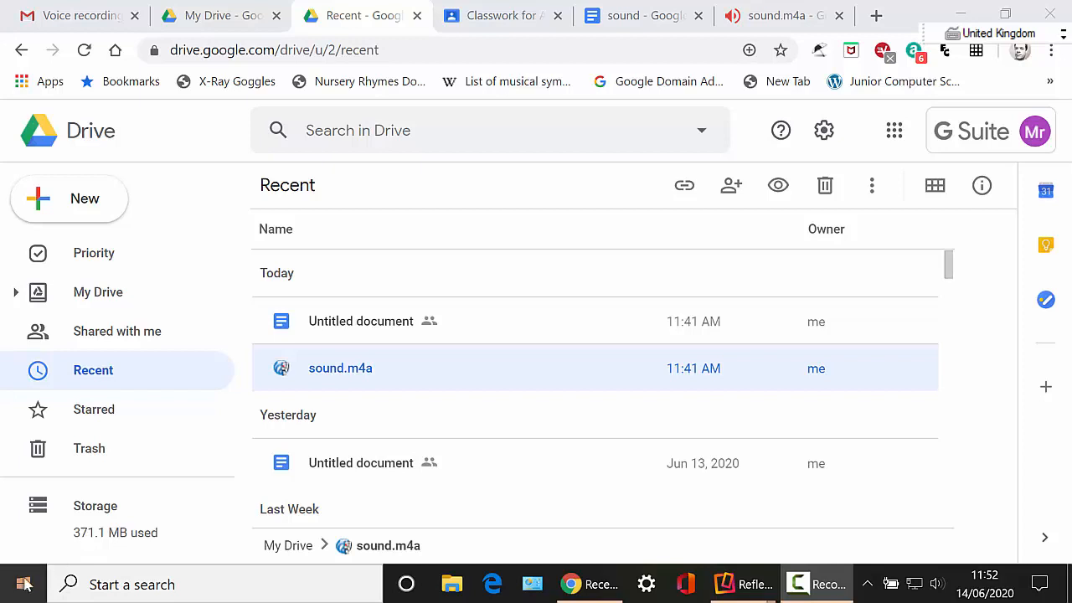
- Open the Voice Recorder app and record a sound clip about 7 seconds long
{"action": "left_click", "coordinate": [231, 591]}
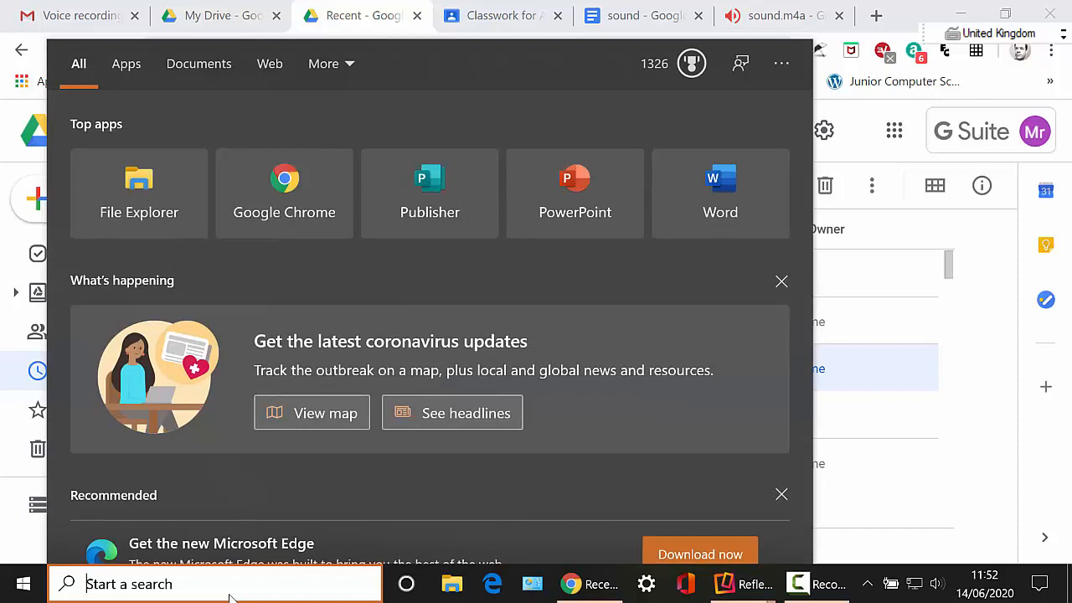
{"action": "type", "text": "rec"}
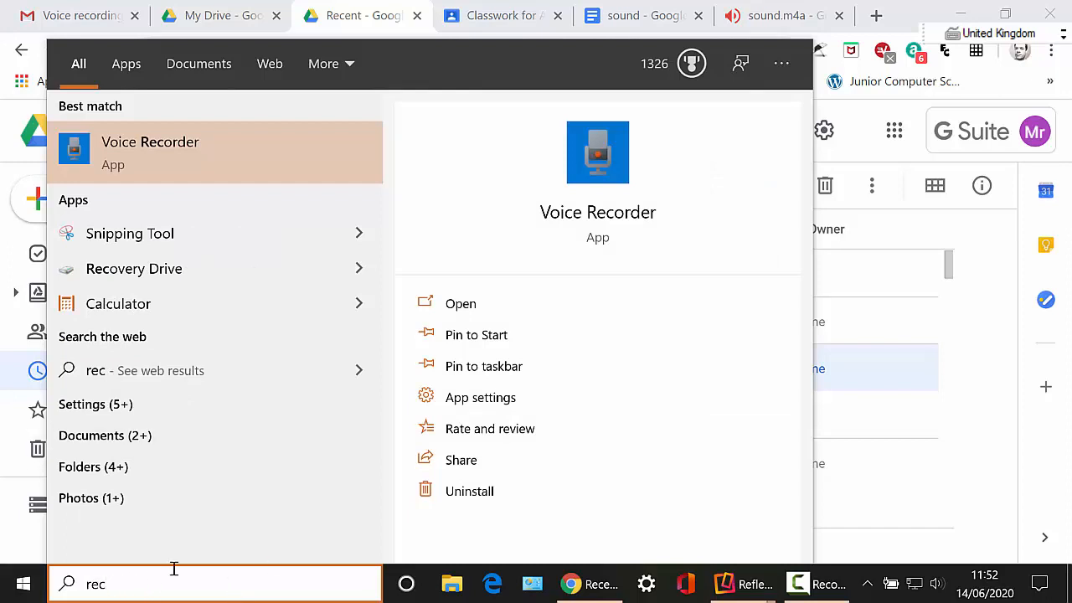
{"action": "left_click", "coordinate": [189, 144]}
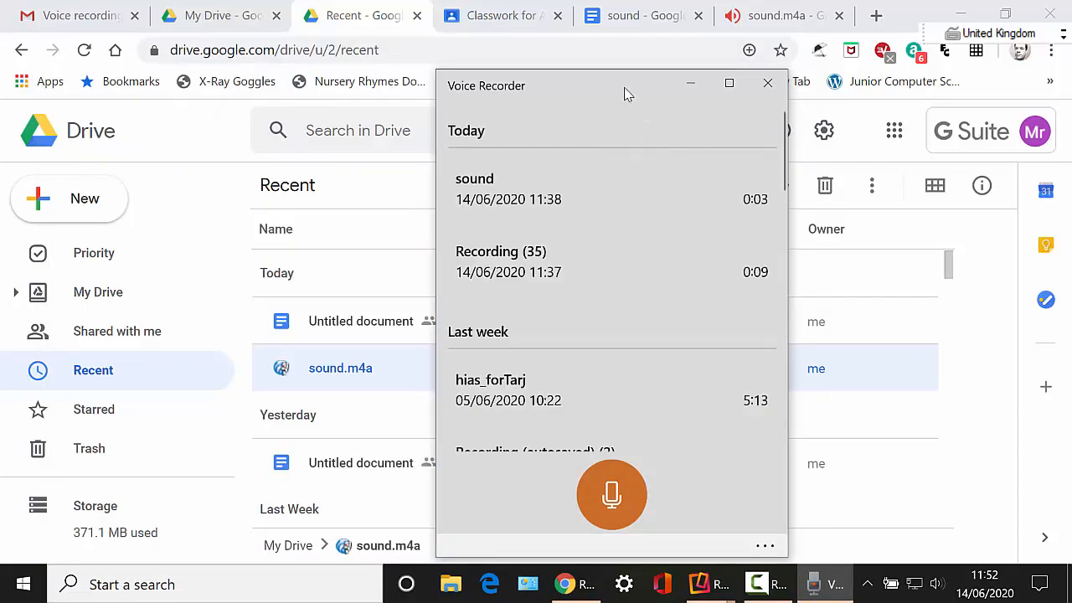
{"action": "left_click_drag", "start_coordinate": [627, 84], "coordinate": [552, 48]}
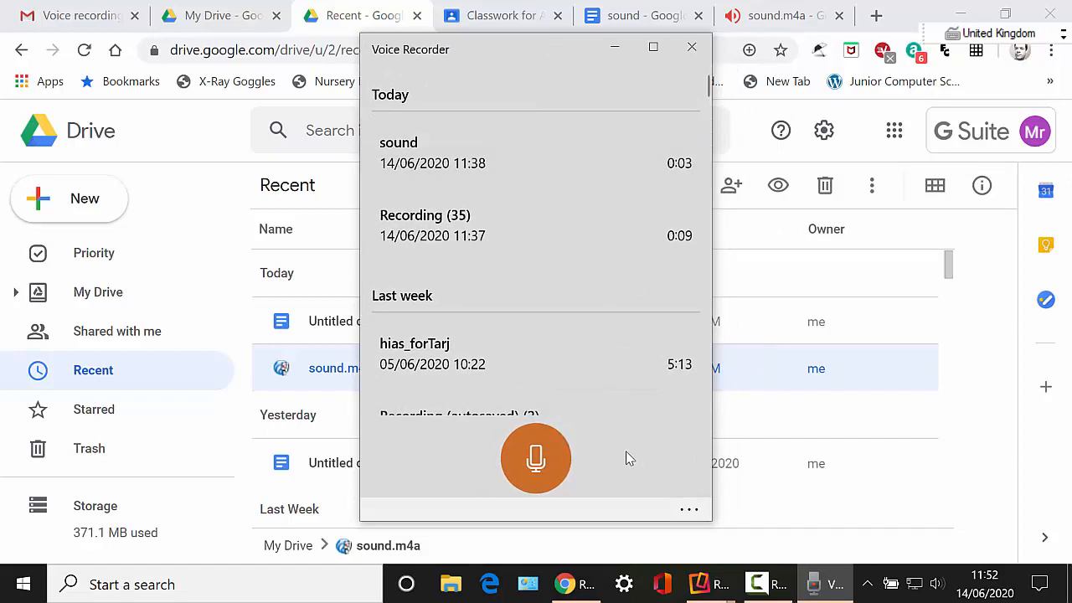
{"action": "left_click", "coordinate": [536, 459]}
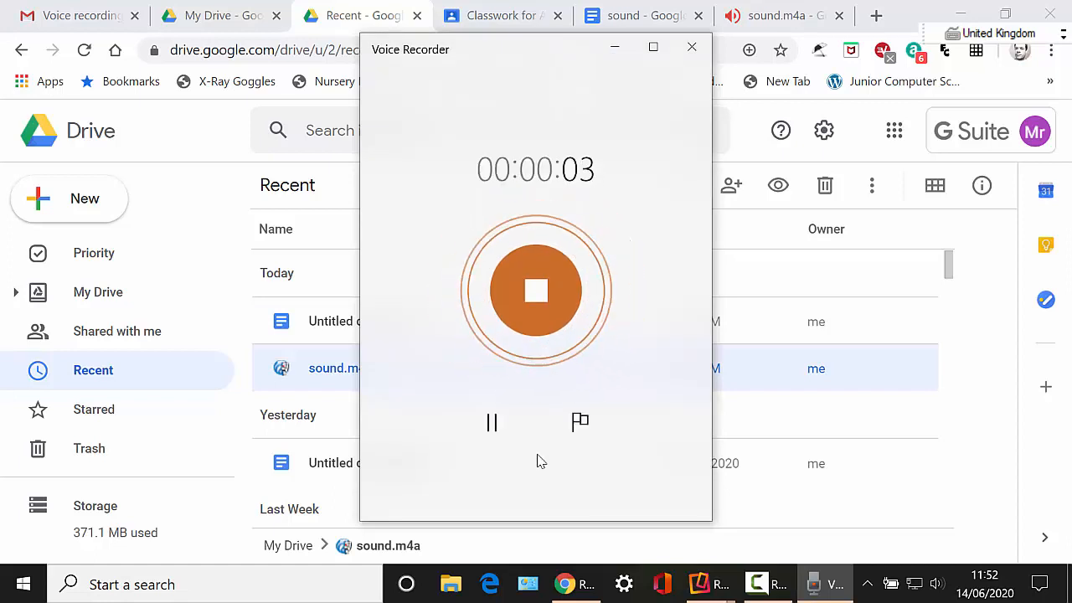
{"action": "left_click", "coordinate": [539, 295]}
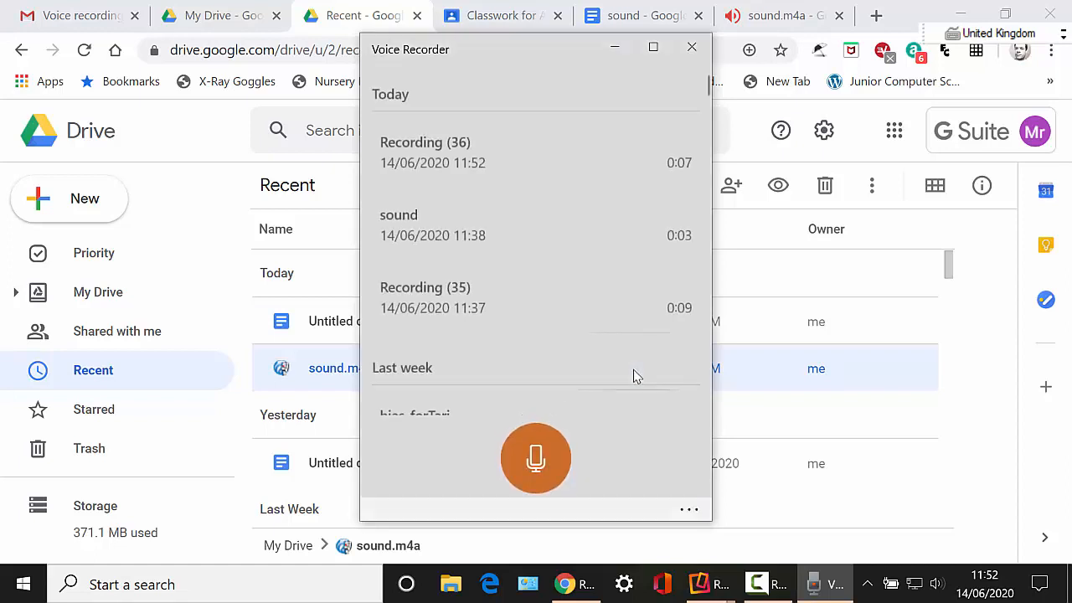
- Rename the newest recording in Voice Recorder as soundbaby
{"action": "right_click", "coordinate": [450, 152]}
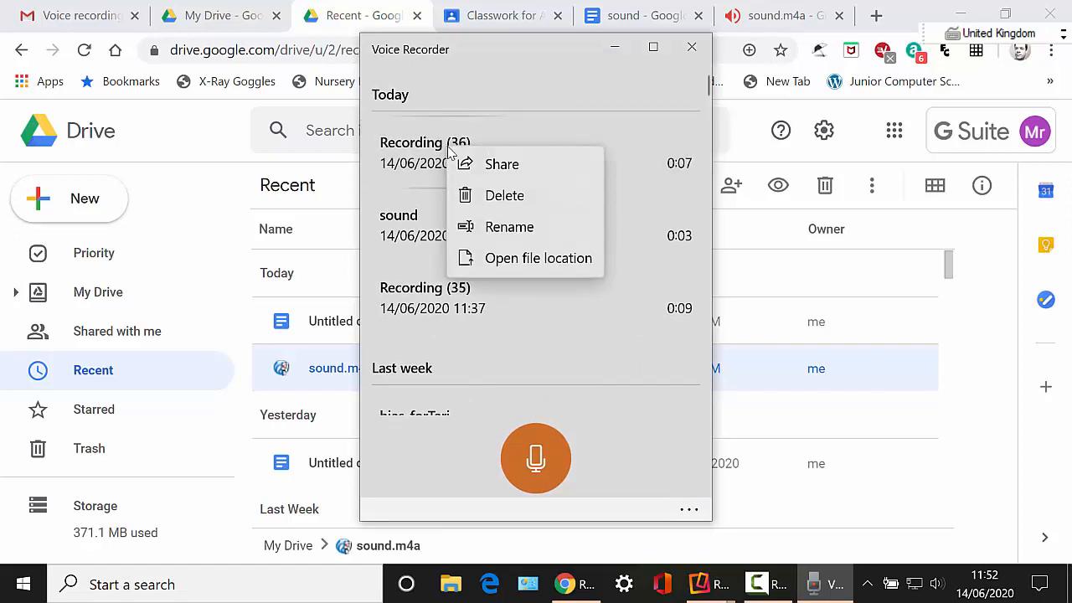
{"action": "left_click", "coordinate": [509, 228]}
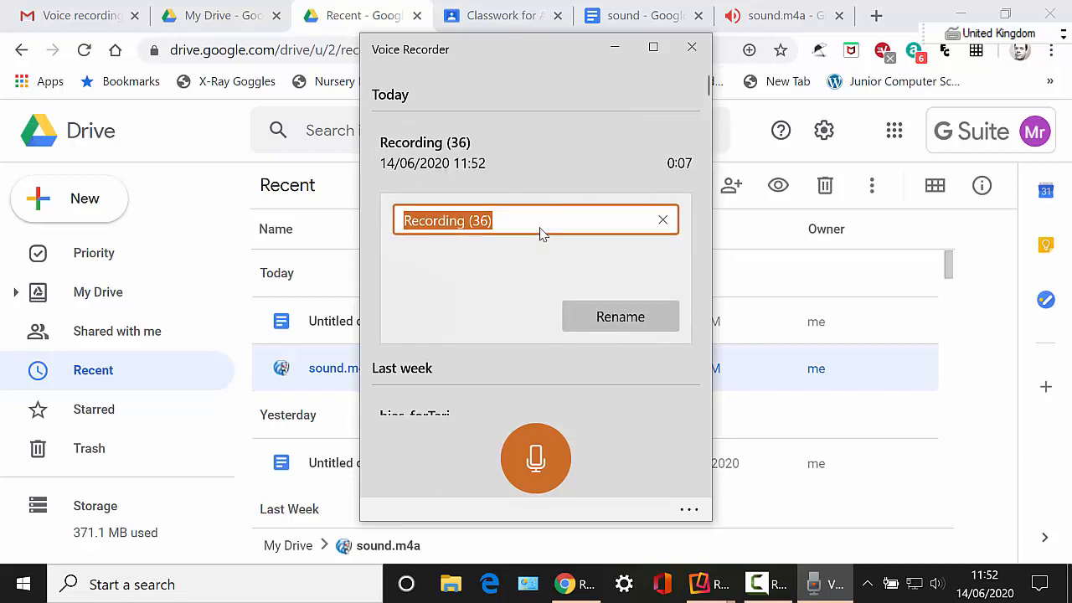
{"action": "type", "text": "soundbaby"}
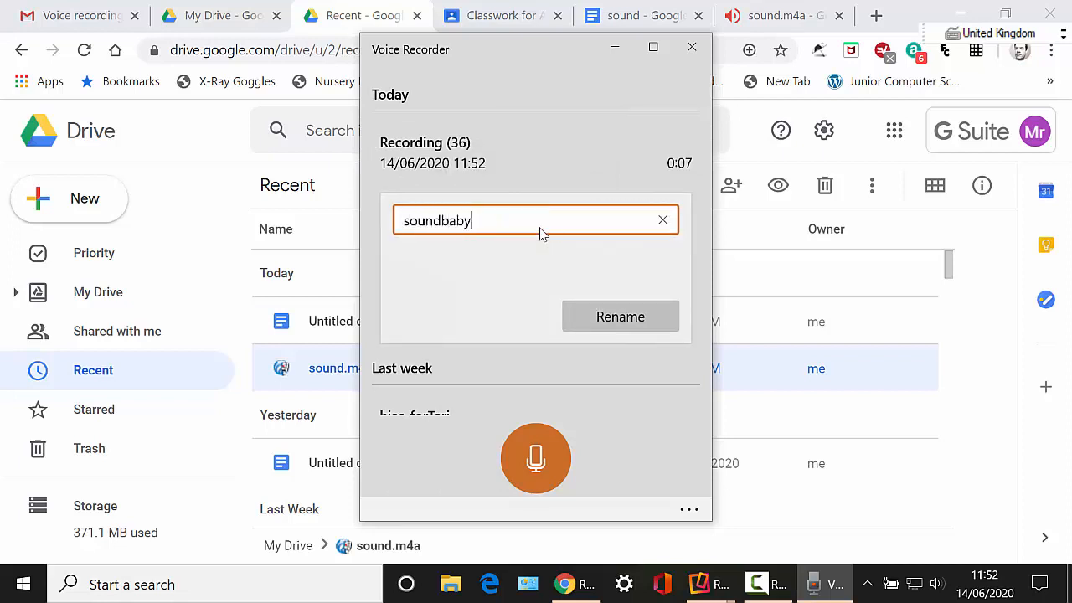
{"action": "left_click", "coordinate": [624, 318]}
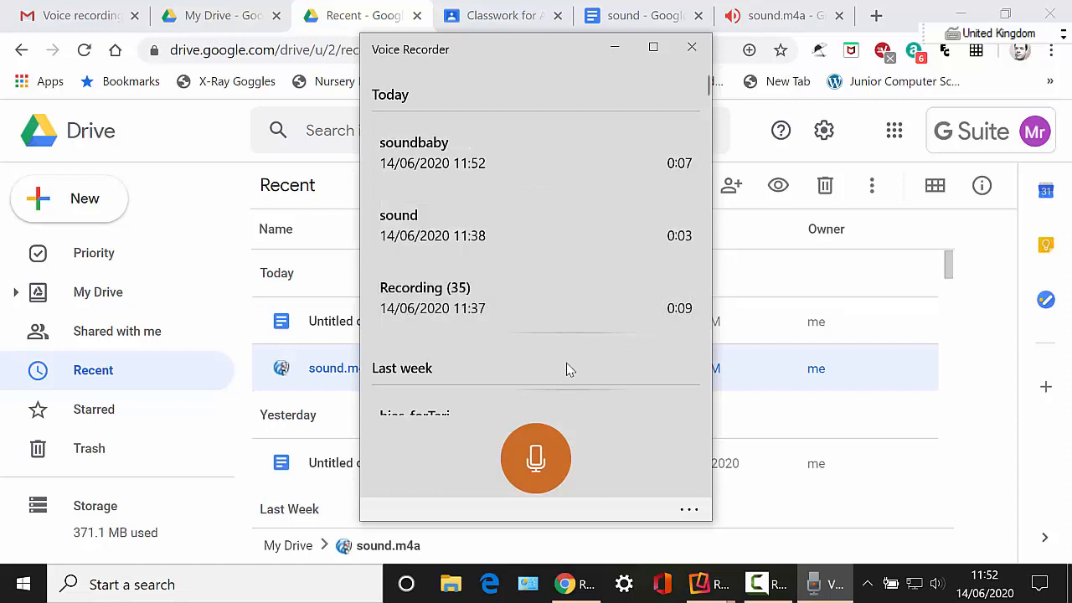
- Open the file location of the soundbaby recording and copy the path of its Sound recordings folder
{"action": "right_click", "coordinate": [490, 150]}
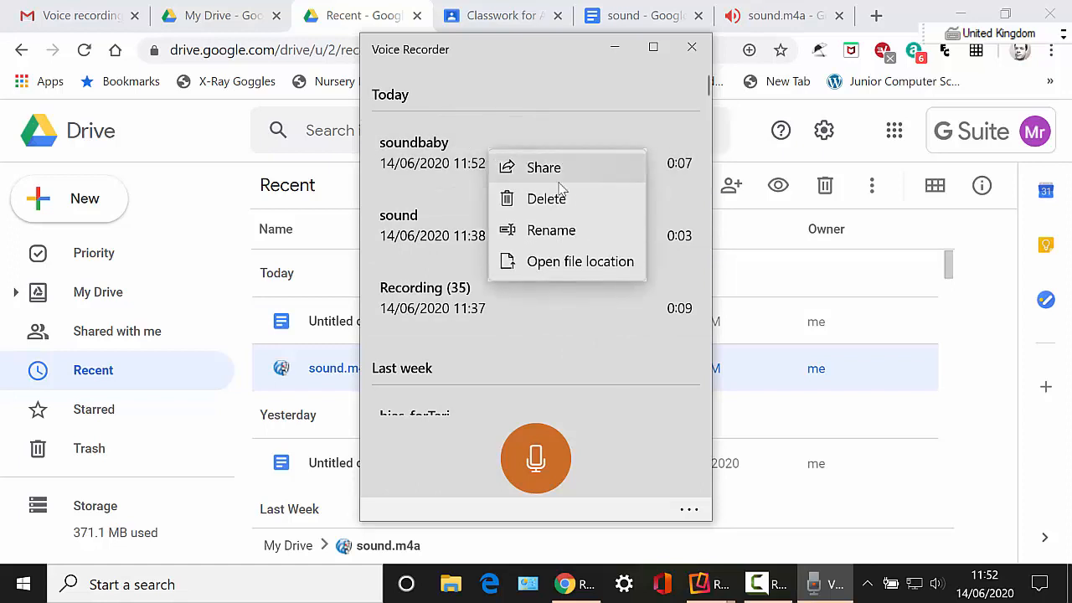
{"action": "left_click", "coordinate": [604, 263]}
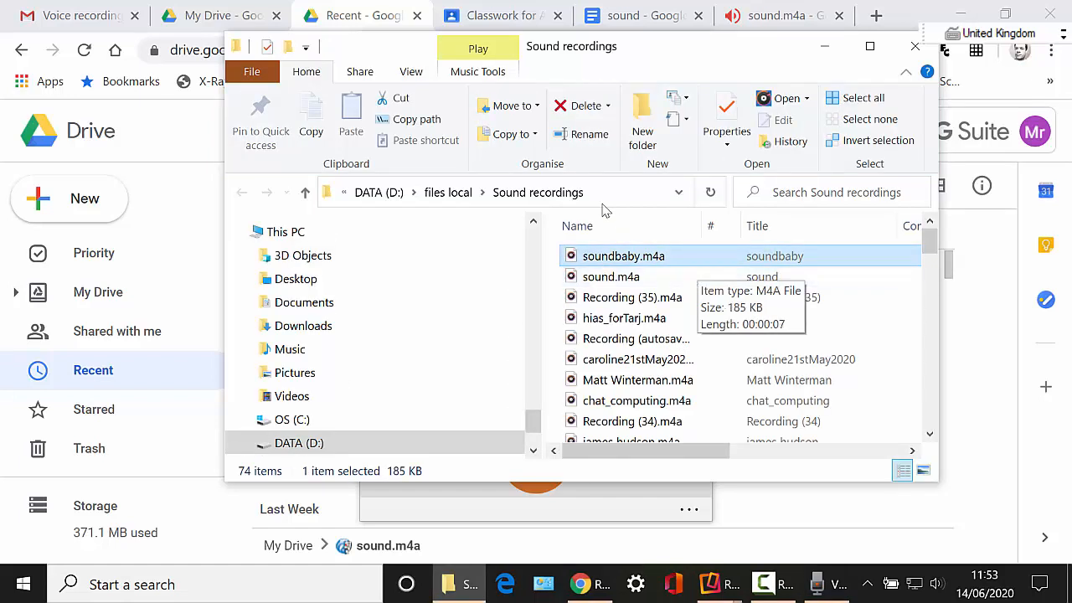
{"action": "left_click", "coordinate": [528, 191]}
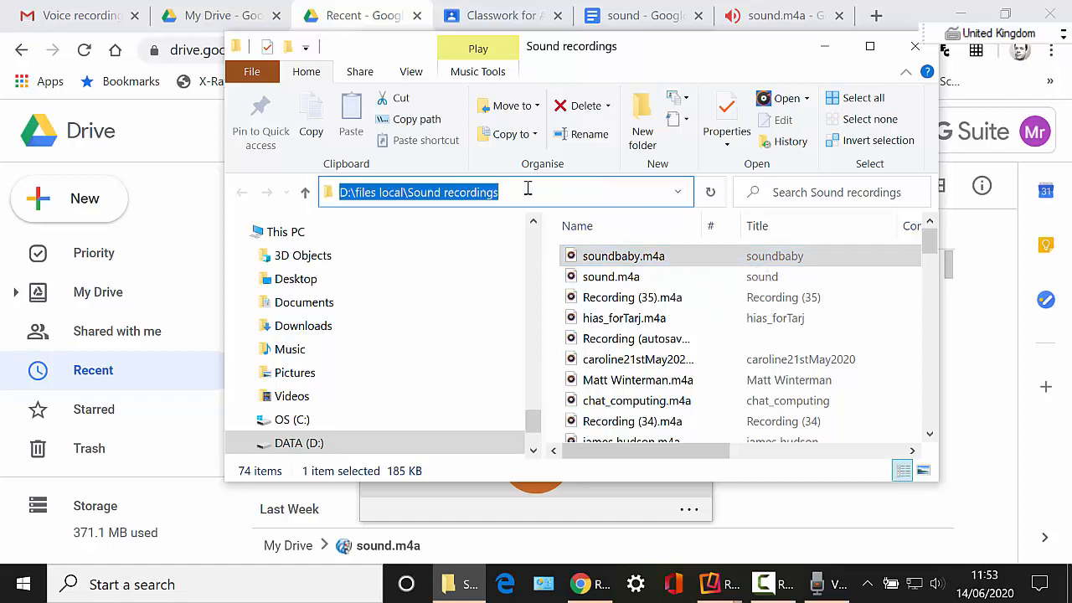
{"action": "right_click", "coordinate": [419, 194]}
{"action": "left_click", "coordinate": [496, 242]}
- Switch back to Google Drive in the browser and create a new folder named Sounds in My Drive
{"action": "left_click", "coordinate": [177, 183]}
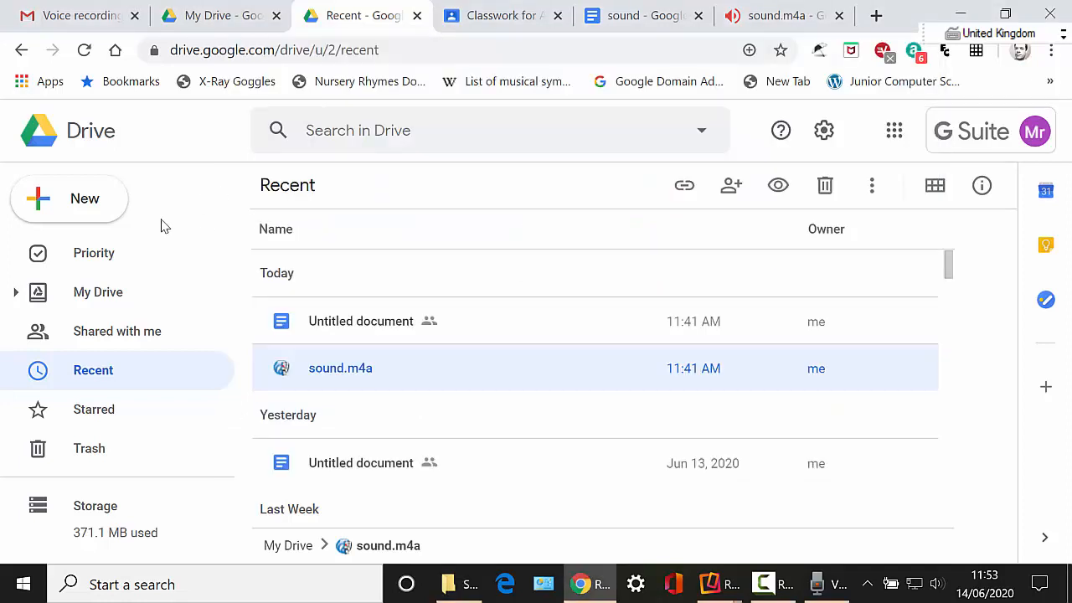
{"action": "left_click", "coordinate": [105, 300]}
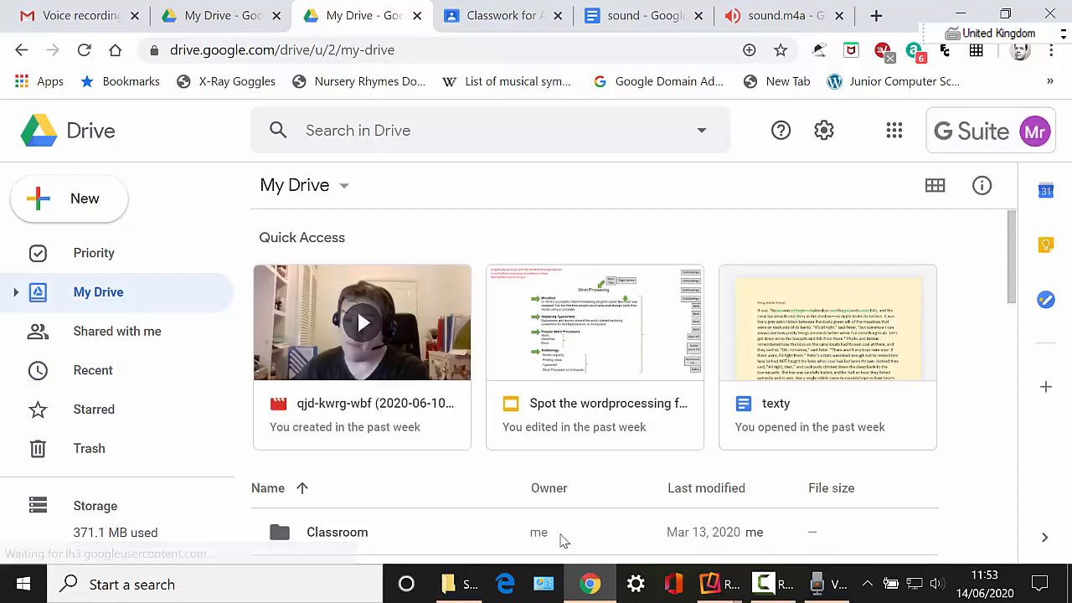
{"action": "scroll", "coordinate": [470, 479], "scroll_direction": "down", "scroll_amount": 3}
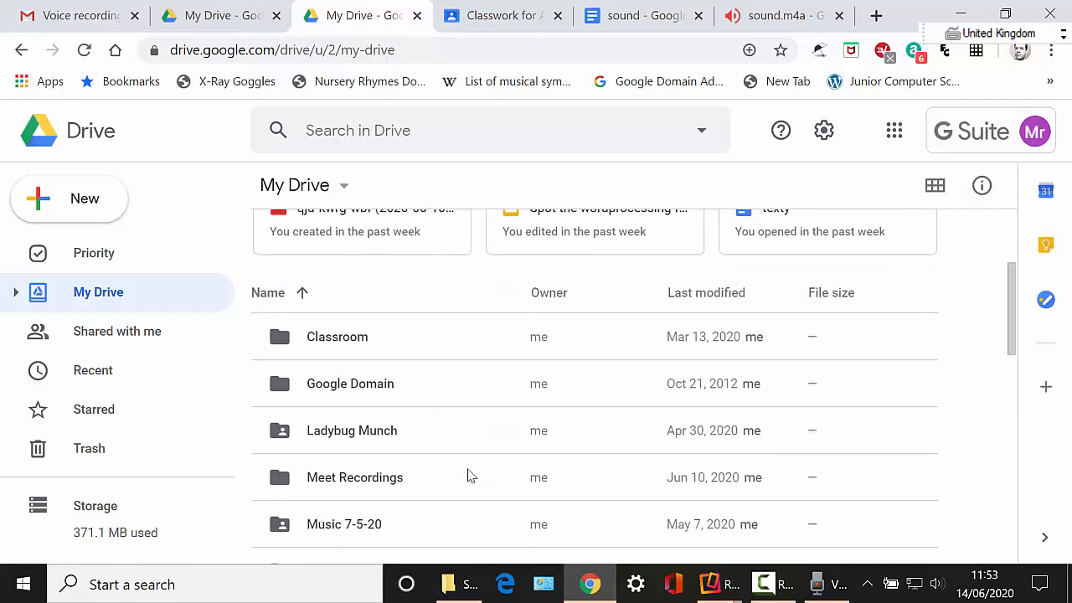
{"action": "scroll", "coordinate": [470, 476], "scroll_direction": "up", "scroll_amount": 2}
{"action": "scroll", "coordinate": [396, 480], "scroll_direction": "up", "scroll_amount": 1}
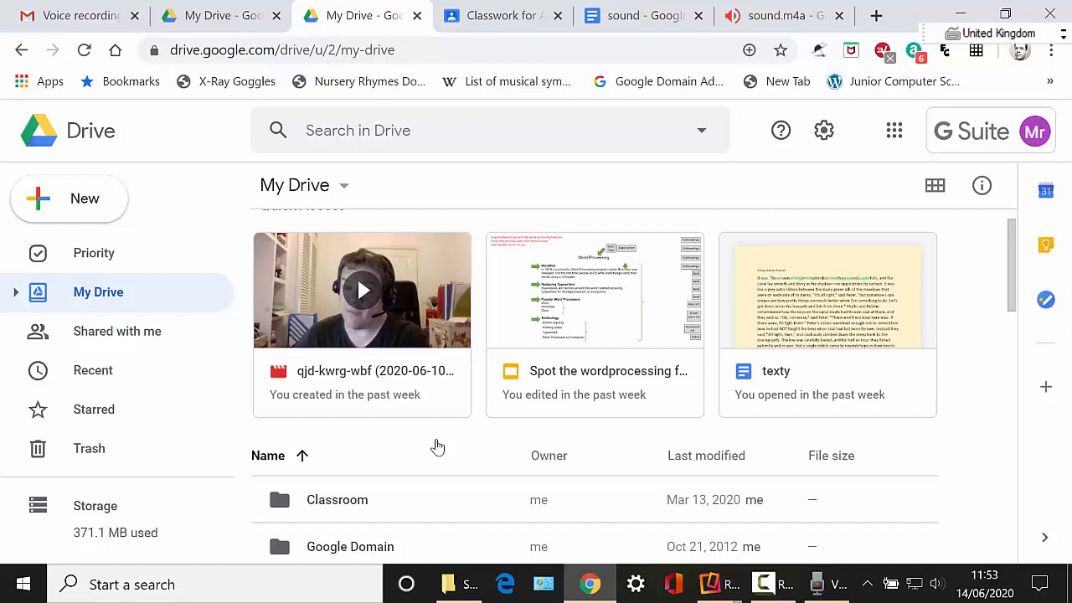
{"action": "left_click", "coordinate": [85, 201]}
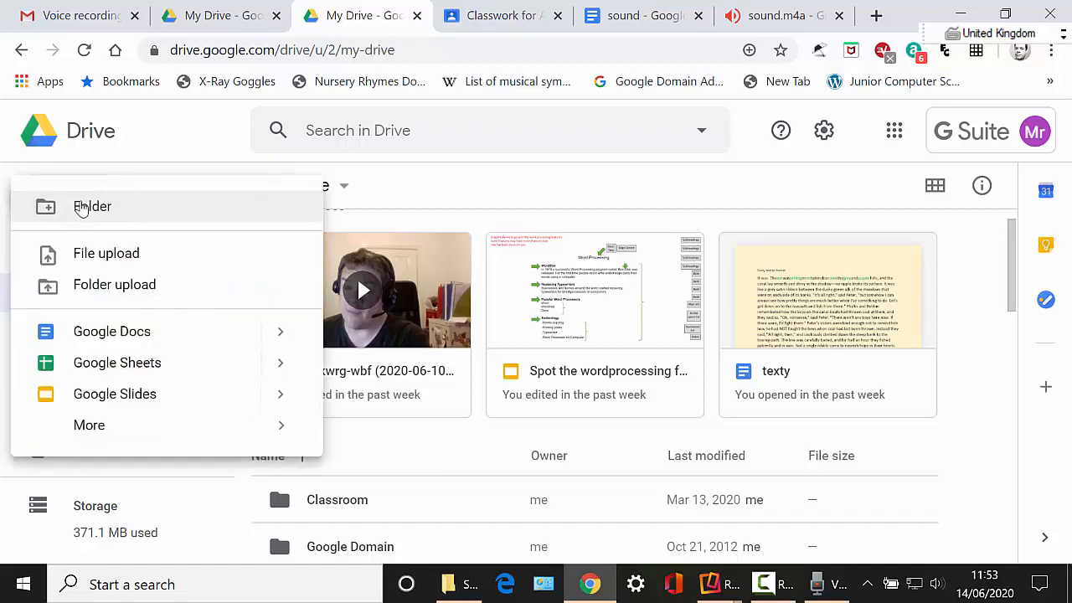
{"action": "left_click", "coordinate": [124, 208]}
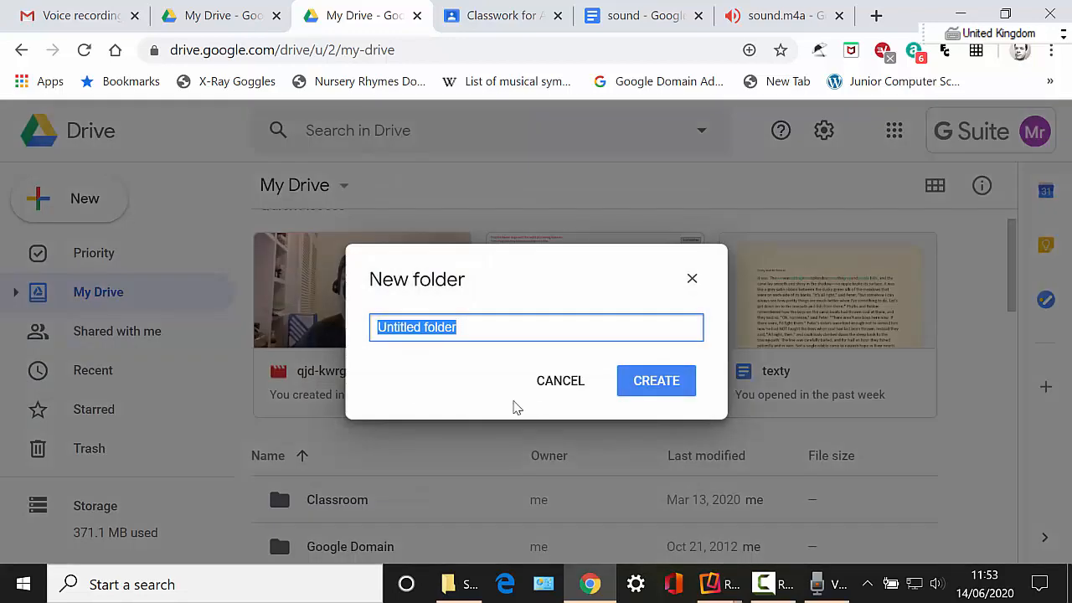
{"action": "type", "text": "Soun"}
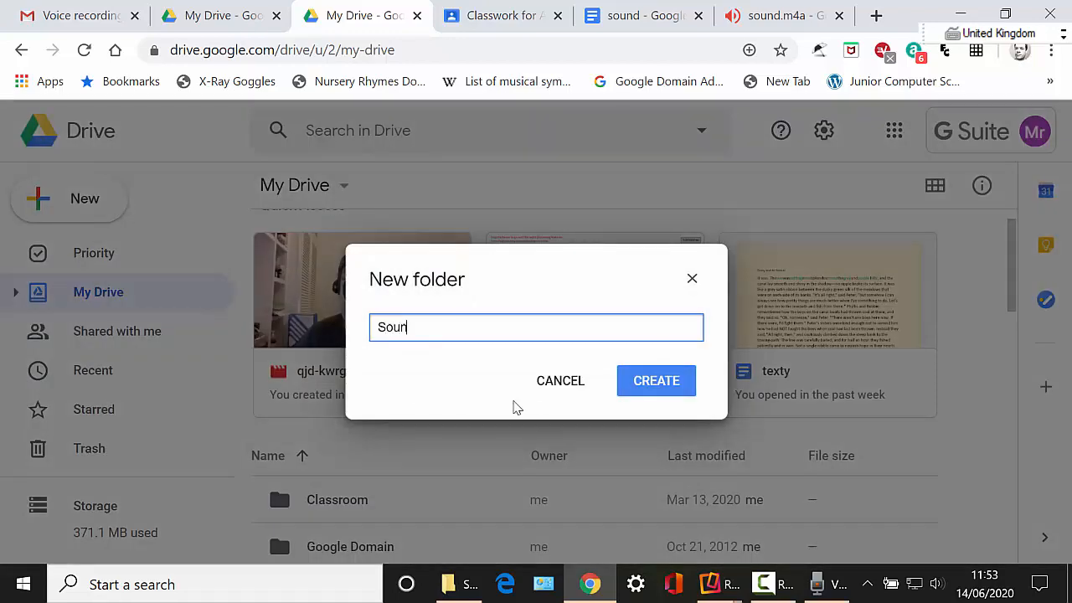
{"action": "type", "text": "ds"}
{"action": "left_click", "coordinate": [681, 381]}
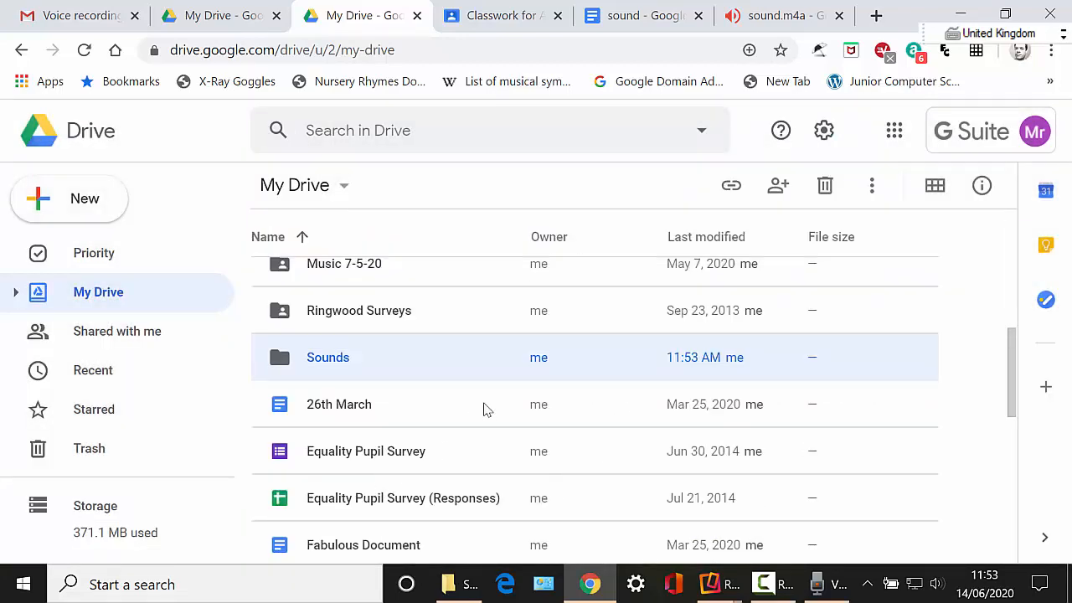
- Change the colour of the Sounds folder to dark purple
{"action": "scroll", "coordinate": [459, 480], "scroll_direction": "up", "scroll_amount": 1}
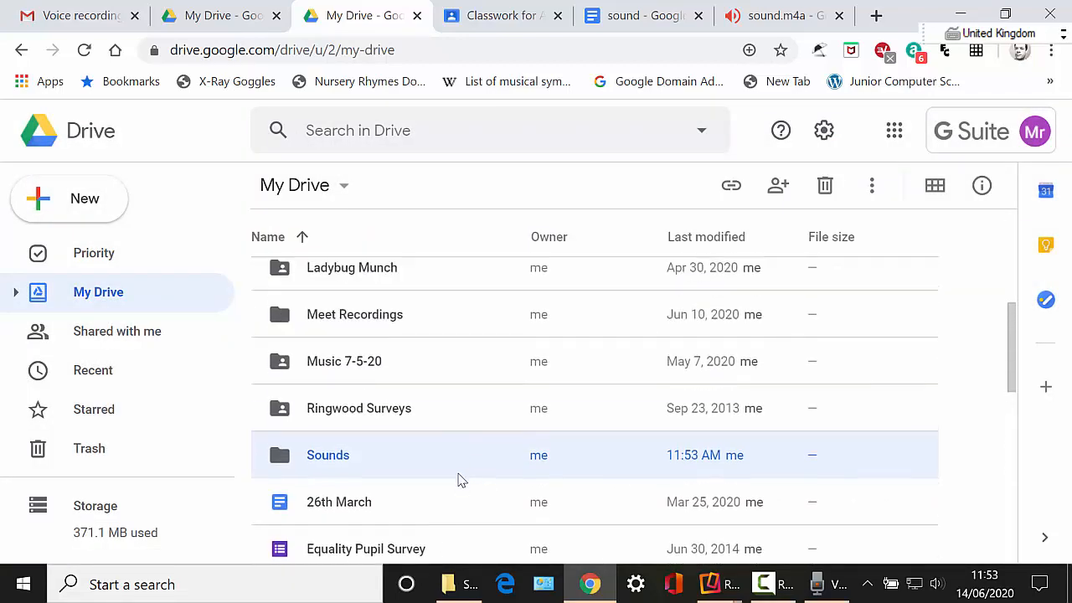
{"action": "right_click", "coordinate": [388, 461]}
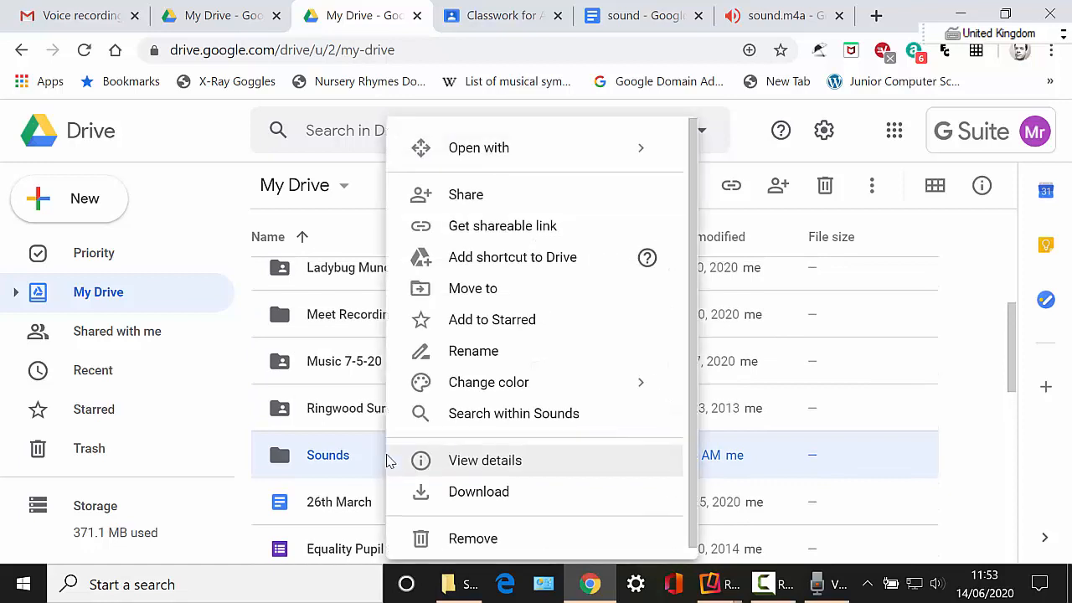
{"action": "mouse_move", "coordinate": [634, 390]}
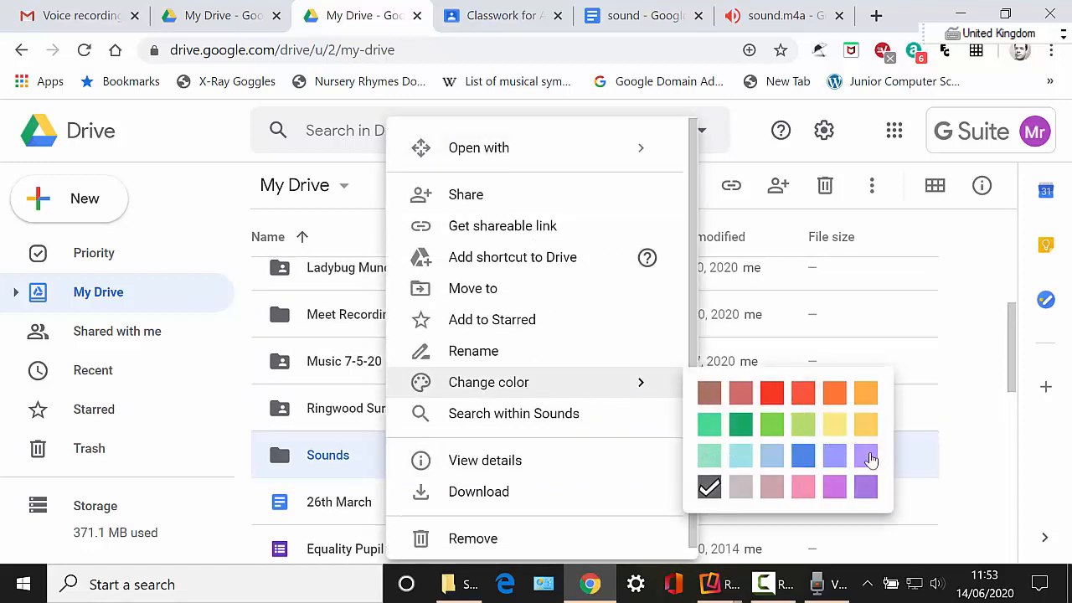
{"action": "left_click", "coordinate": [867, 488]}
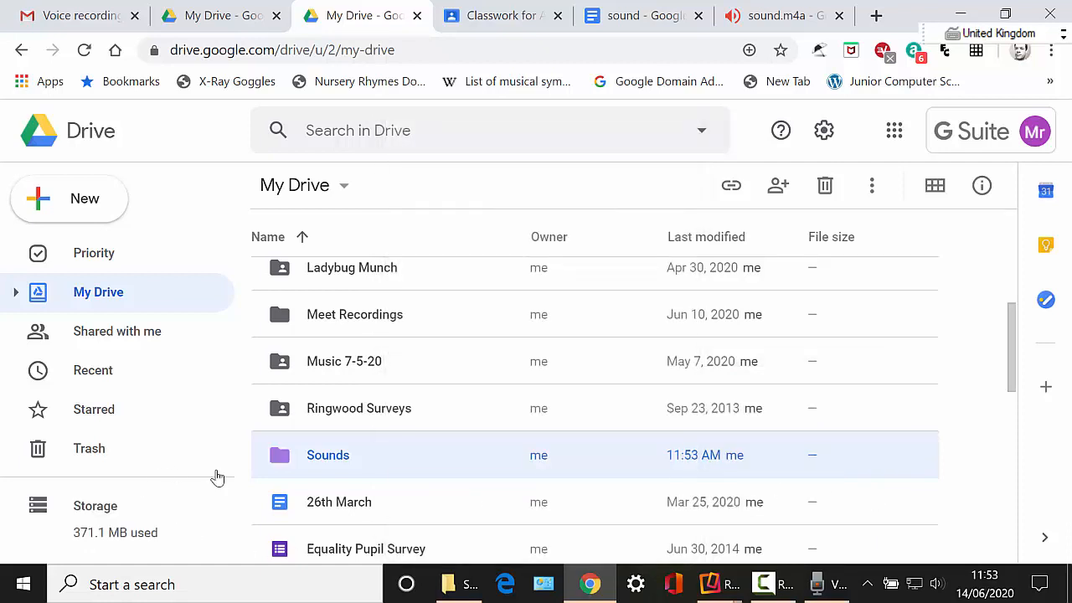
- Open the Sounds folder and start a file upload, pointing the file chooser to the copied path D:\files local\Sound recordings
{"action": "double_click", "coordinate": [372, 459]}
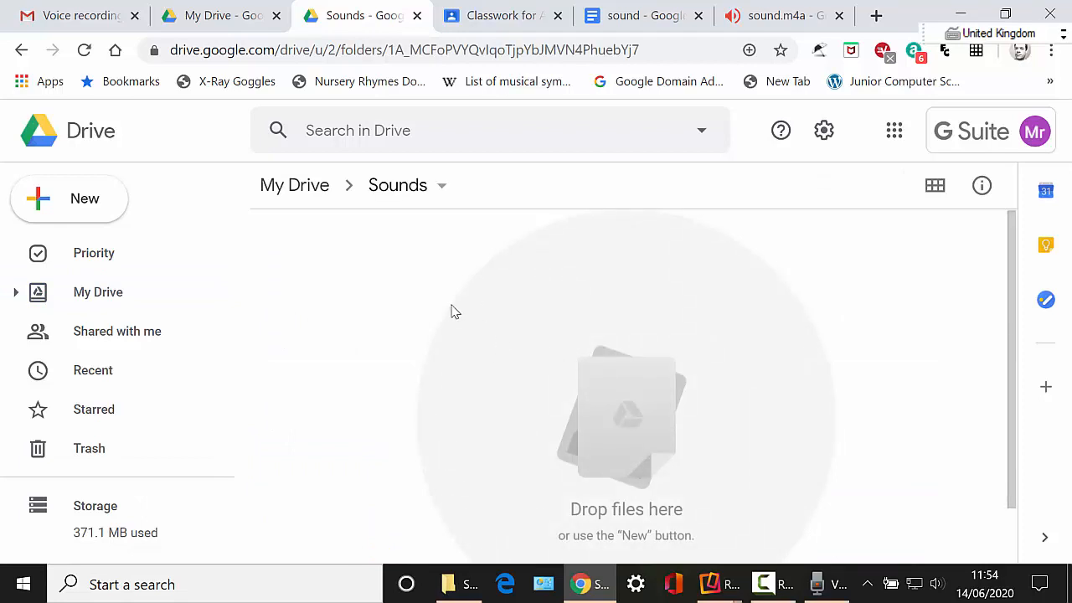
{"action": "right_click", "coordinate": [399, 253]}
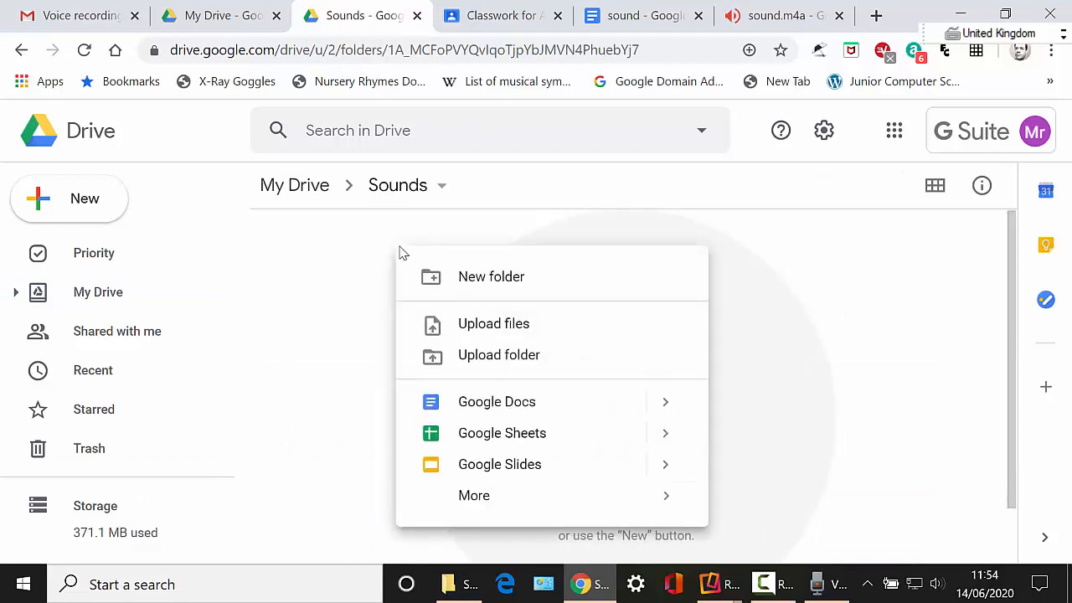
{"action": "left_click", "coordinate": [525, 324]}
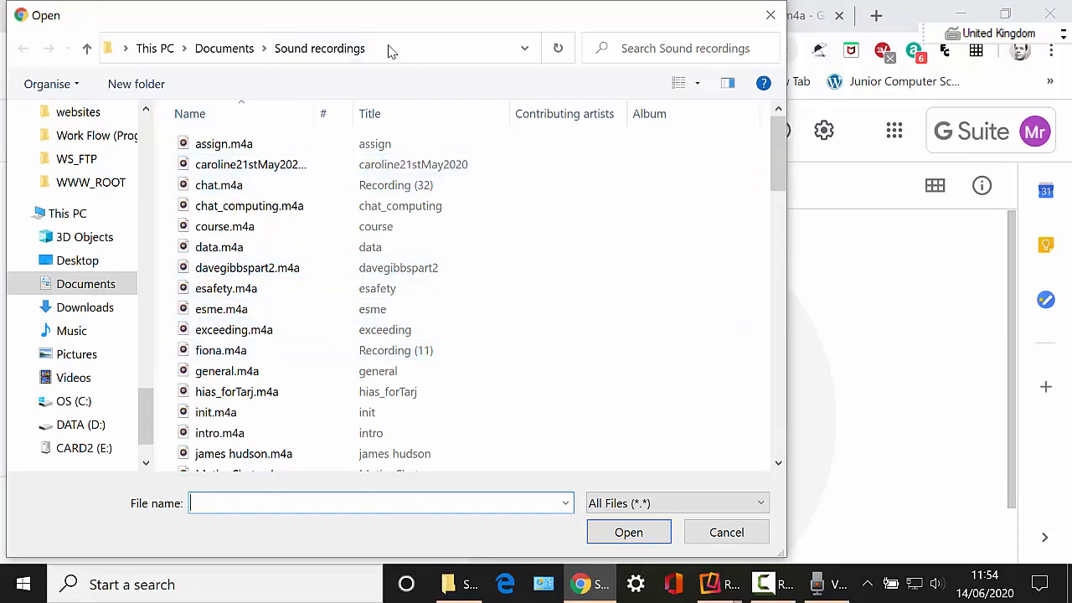
{"action": "left_click", "coordinate": [350, 47]}
{"action": "right_click", "coordinate": [201, 48]}
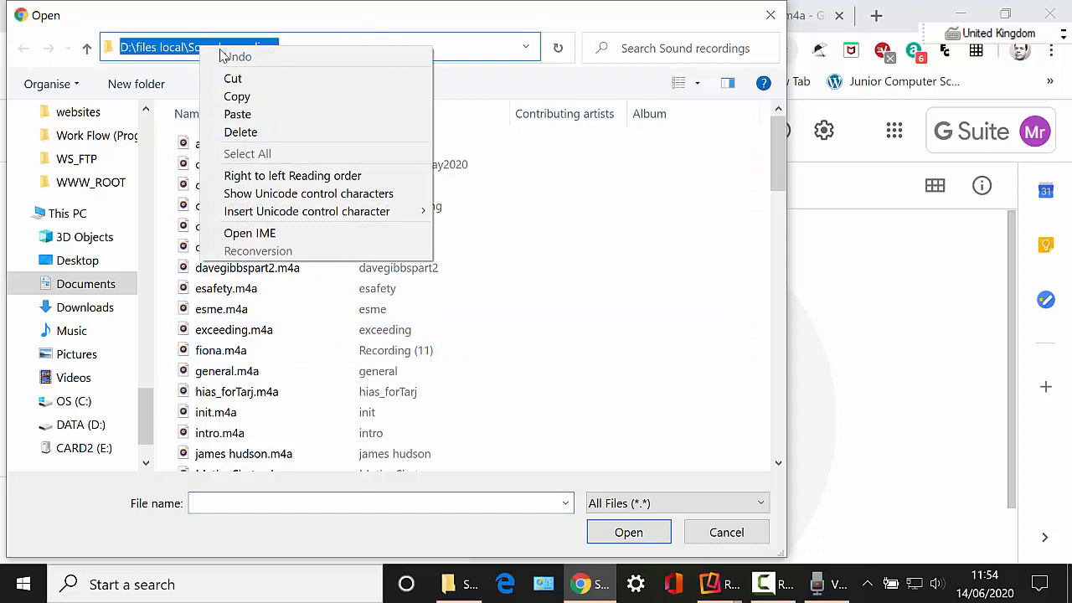
{"action": "left_click", "coordinate": [265, 115]}
{"action": "key", "text": "Return"}
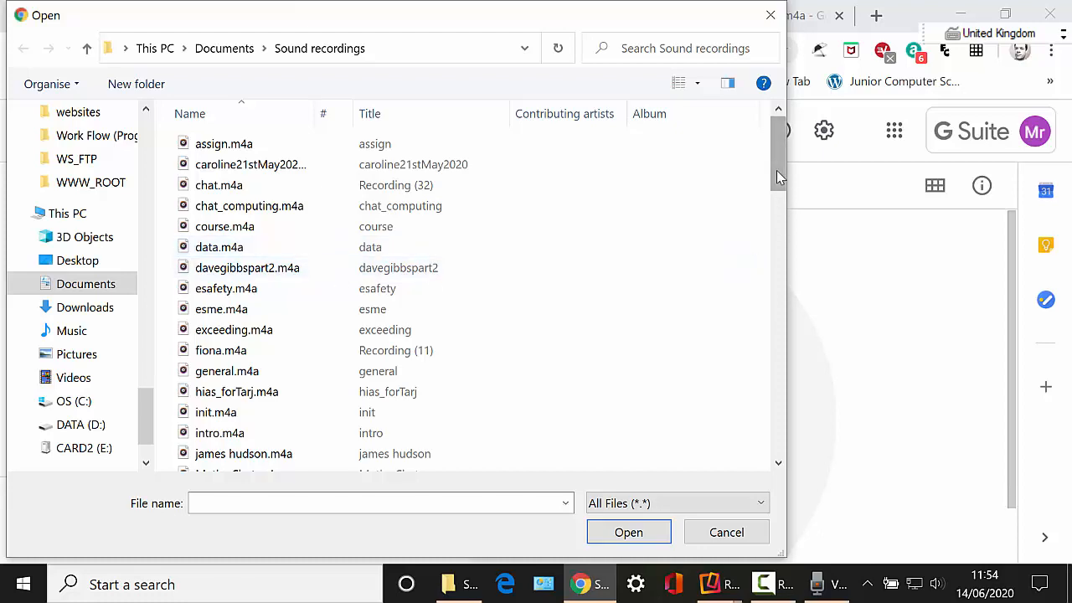
- Choose soundbaby.m4a from the recordings and upload it to the Sounds folder
{"action": "left_click_drag", "start_coordinate": [778, 180], "coordinate": [735, 462]}
{"action": "left_click", "coordinate": [249, 304]}
{"action": "left_click", "coordinate": [262, 317]}
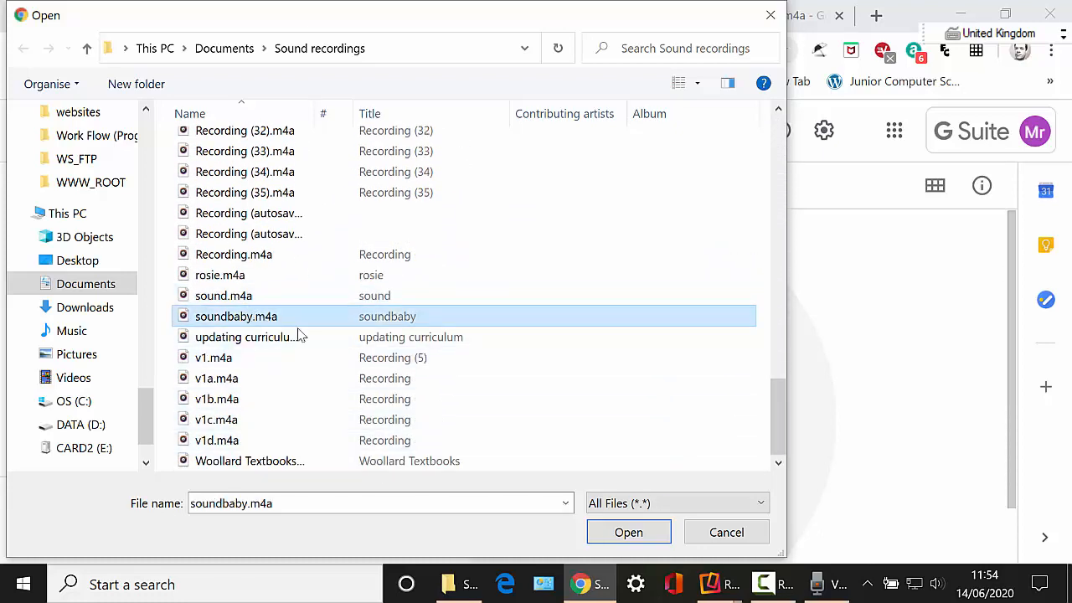
{"action": "left_click", "coordinate": [642, 533]}
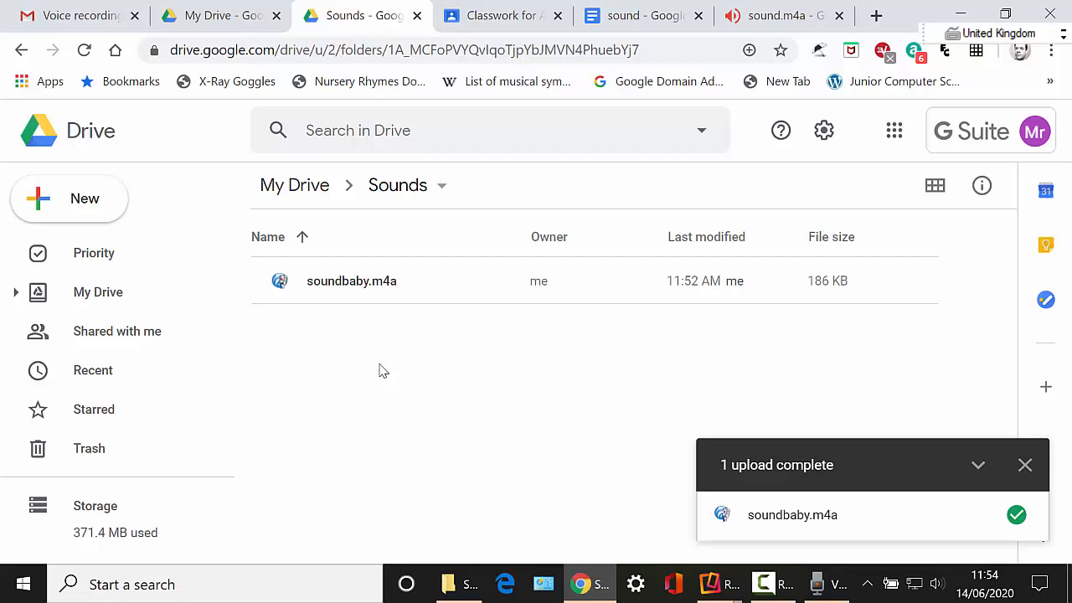
- Play the uploaded soundbaby.m4a in the Drive preview, and close the preview
{"action": "left_click", "coordinate": [364, 286]}
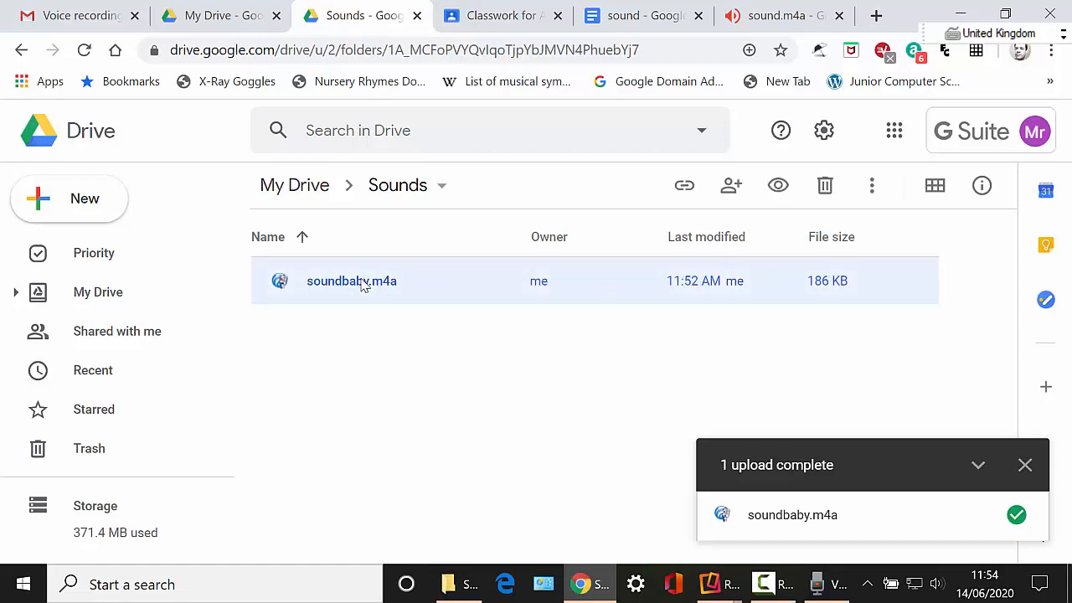
{"action": "double_click", "coordinate": [363, 286]}
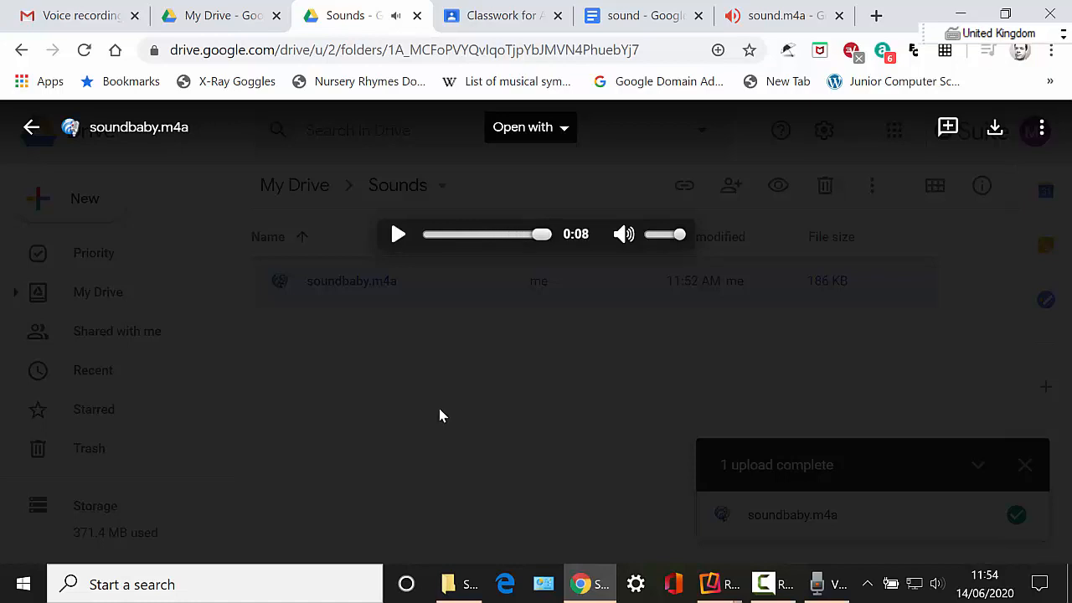
{"action": "left_click", "coordinate": [433, 354]}
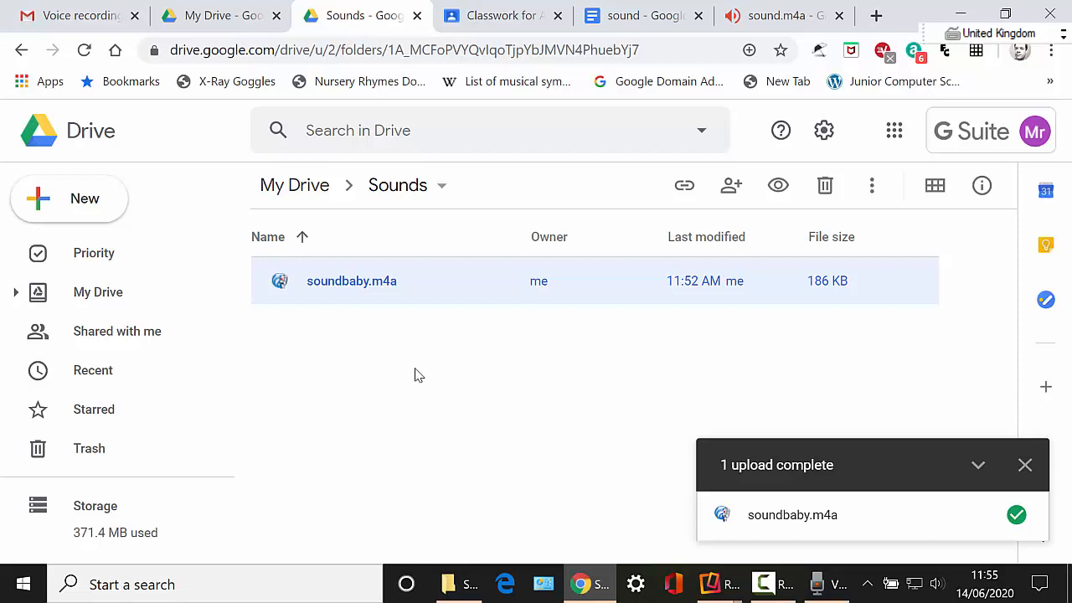
- Share soundbaby.m4a by link with Ringwood Junior School as viewers, and copy the link
{"action": "right_click", "coordinate": [365, 288]}
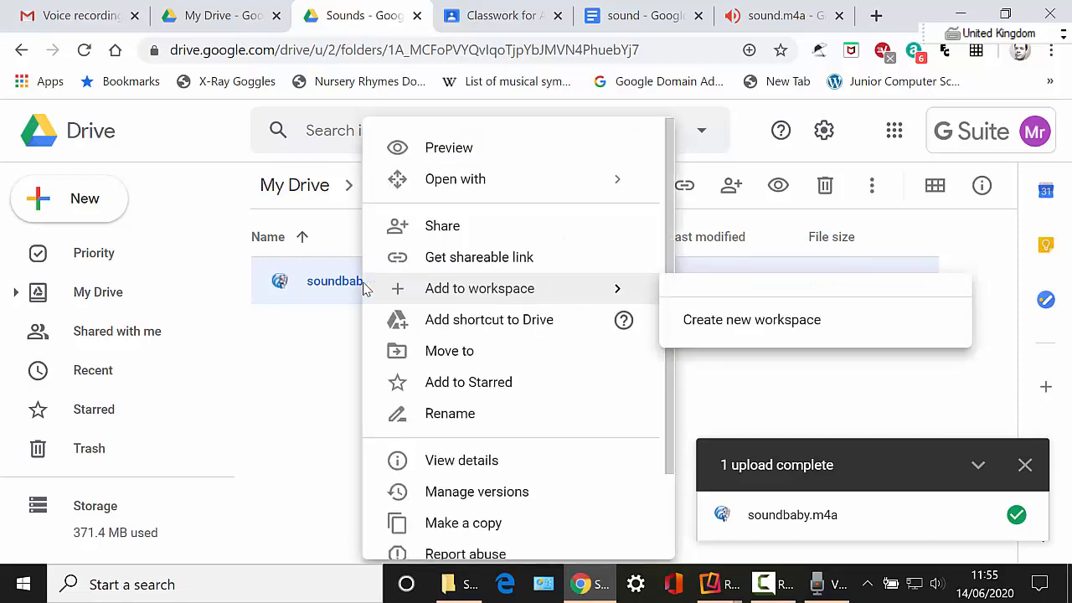
{"action": "left_click", "coordinate": [455, 227]}
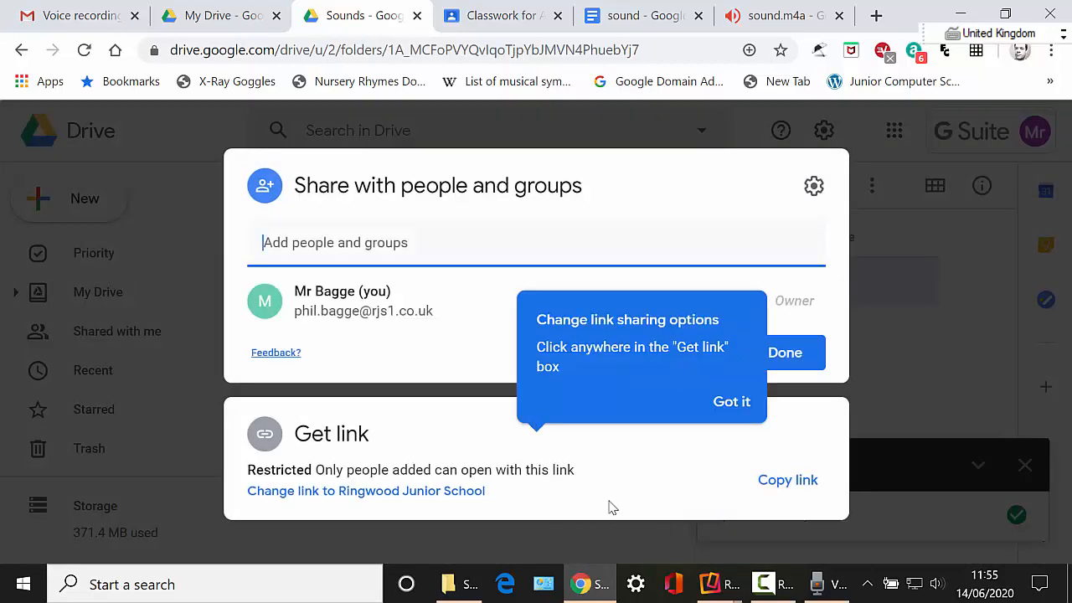
{"action": "left_click", "coordinate": [440, 492]}
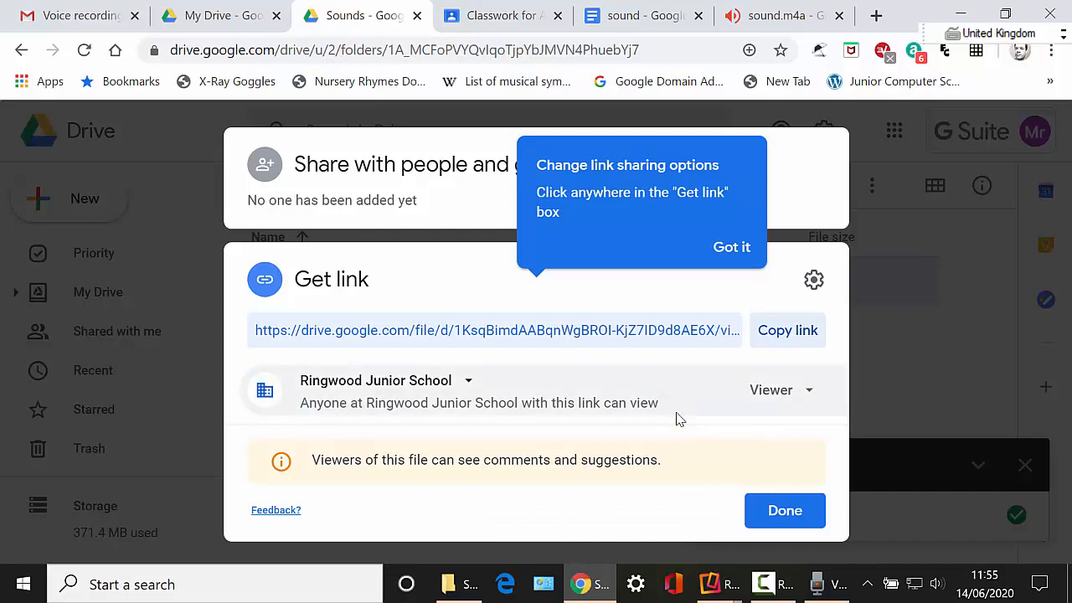
{"action": "left_click", "coordinate": [789, 331]}
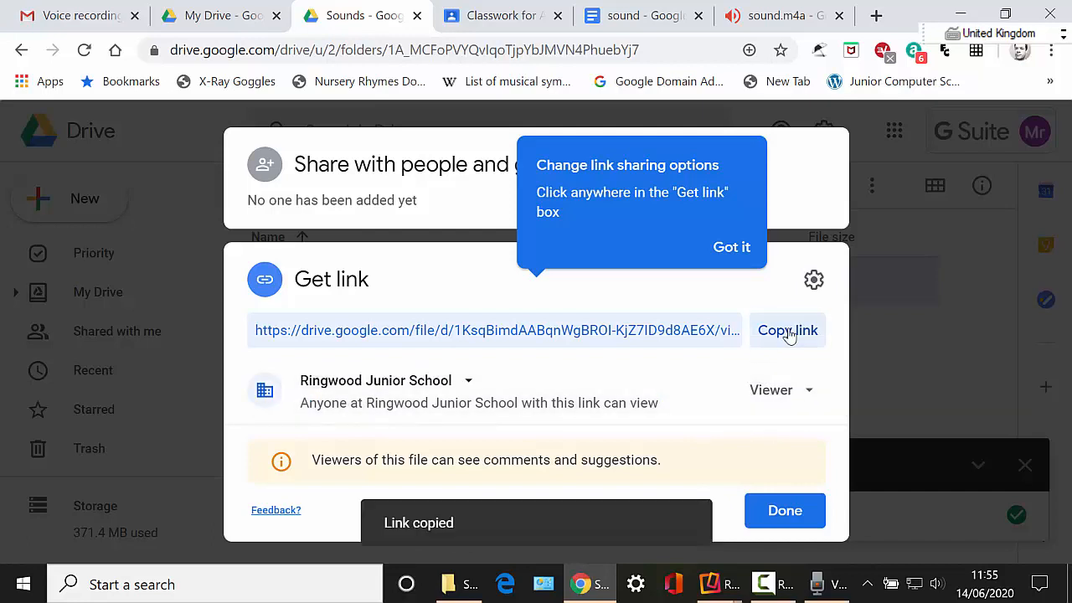
{"action": "left_click", "coordinate": [788, 512]}
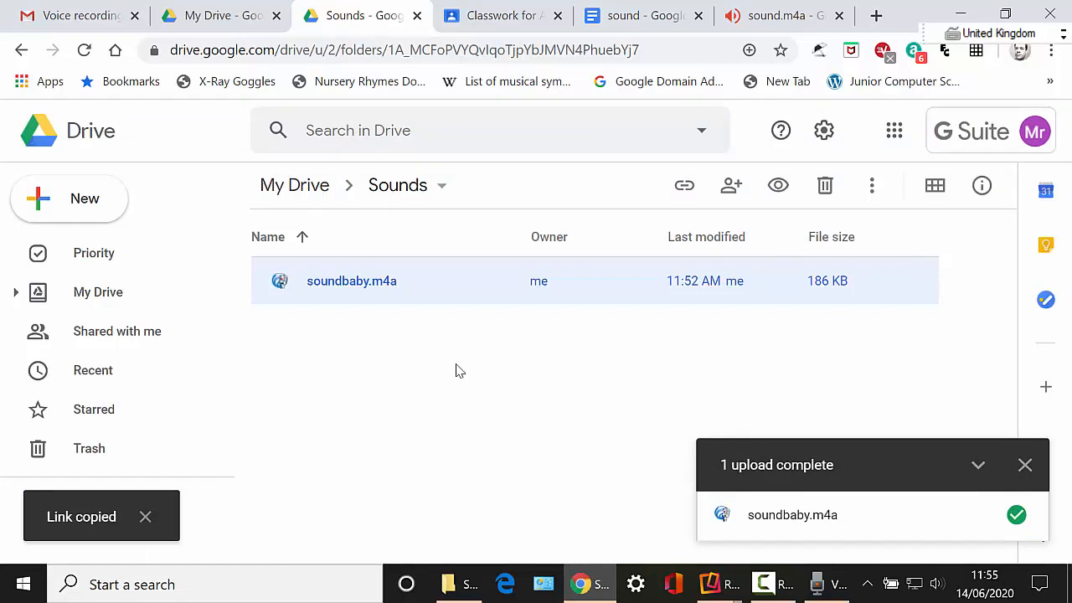
- Switch to Google Classroom and open the Classwork page of the Apples Group class
{"action": "left_click", "coordinate": [894, 131]}
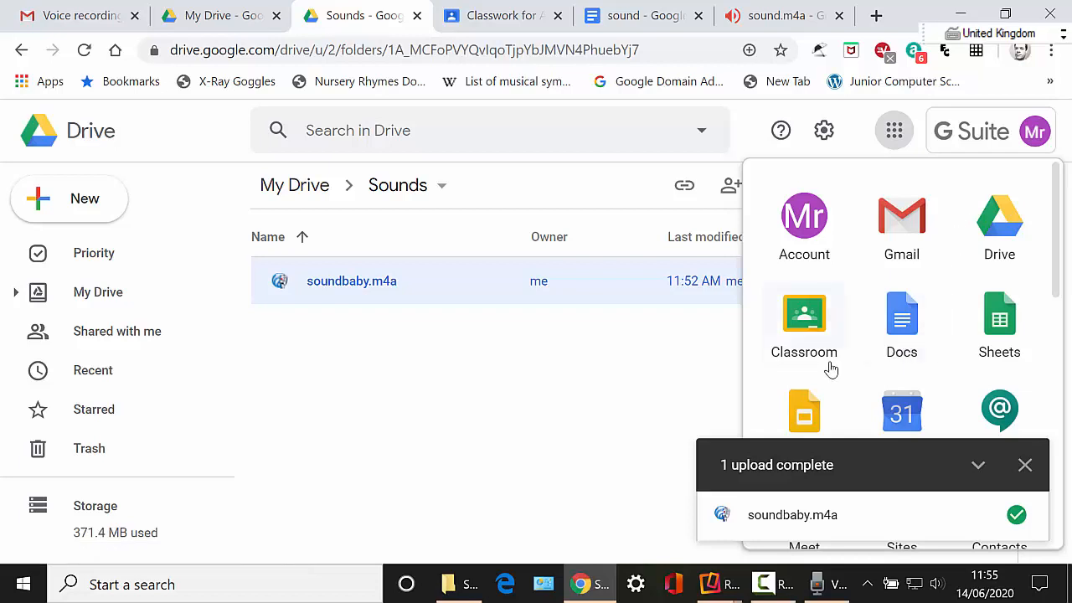
{"action": "left_click", "coordinate": [797, 322]}
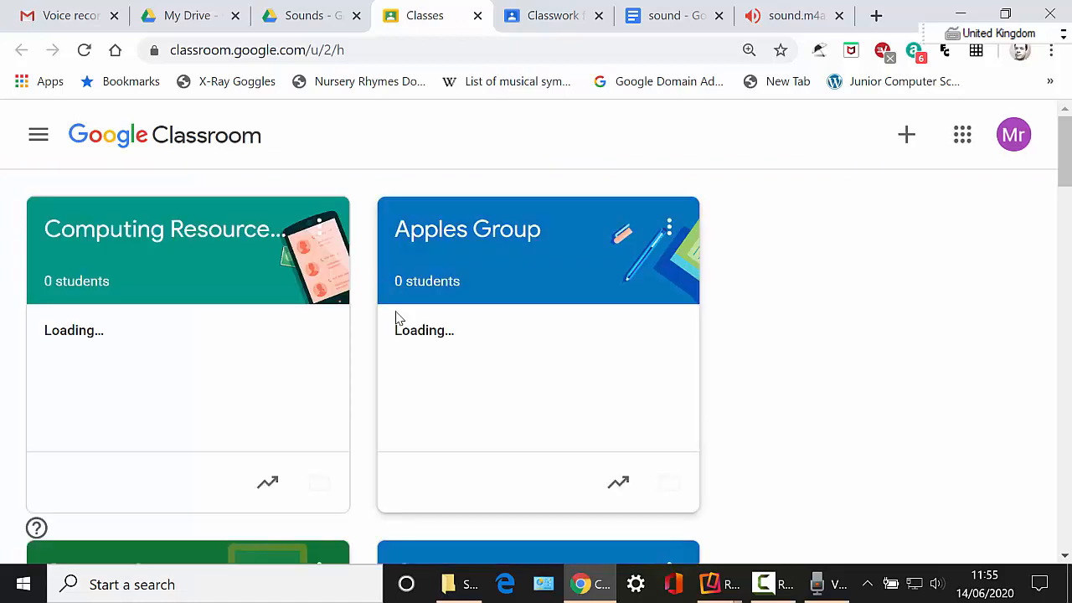
{"action": "left_click", "coordinate": [545, 259]}
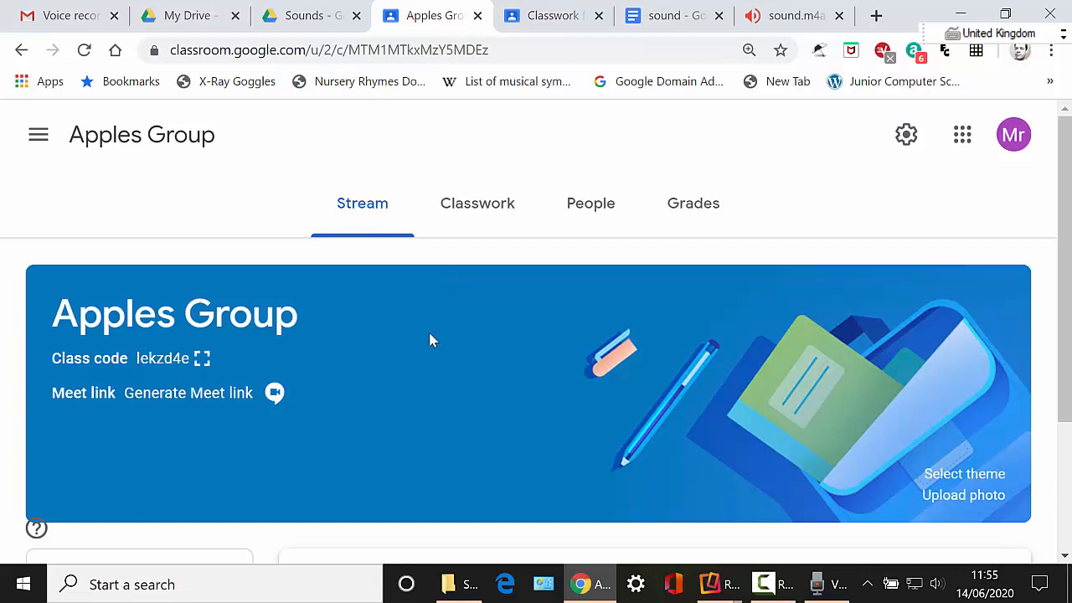
{"action": "scroll", "coordinate": [430, 340], "scroll_direction": "down", "scroll_amount": 3}
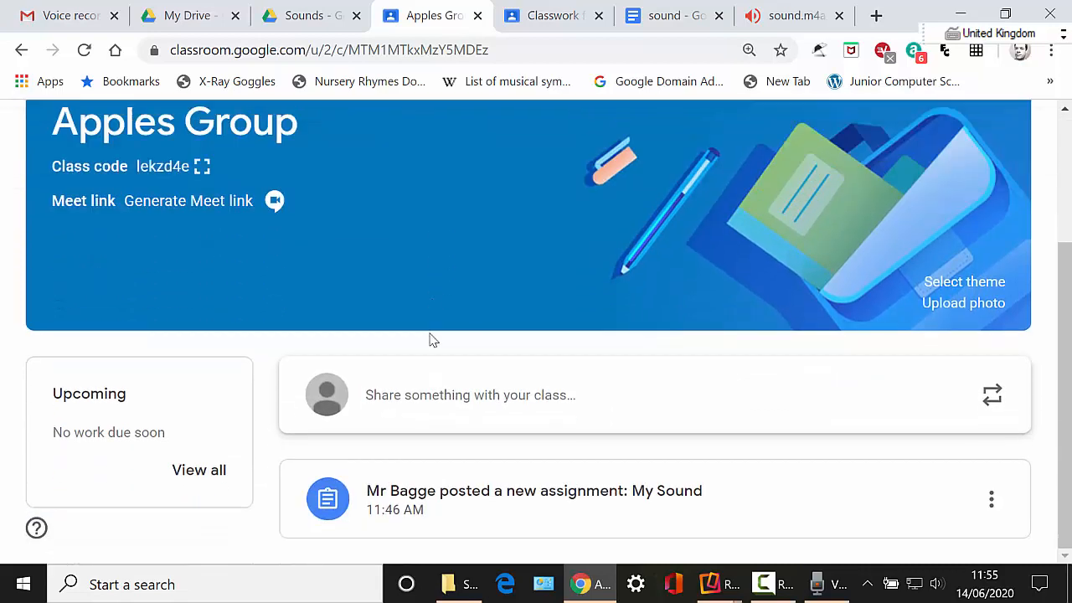
{"action": "scroll", "coordinate": [429, 340], "scroll_direction": "up", "scroll_amount": 1}
{"action": "scroll", "coordinate": [430, 340], "scroll_direction": "up", "scroll_amount": 2}
{"action": "left_click", "coordinate": [486, 202]}
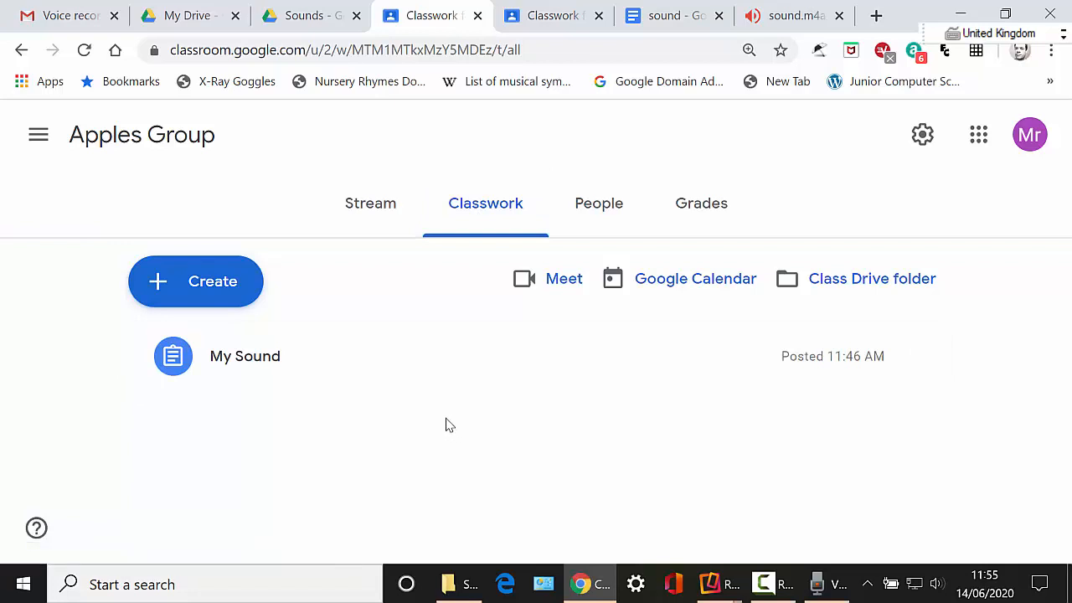
- Create a new assignment for the Apples Group titled "Sound Baby"
{"action": "left_click", "coordinate": [204, 285]}
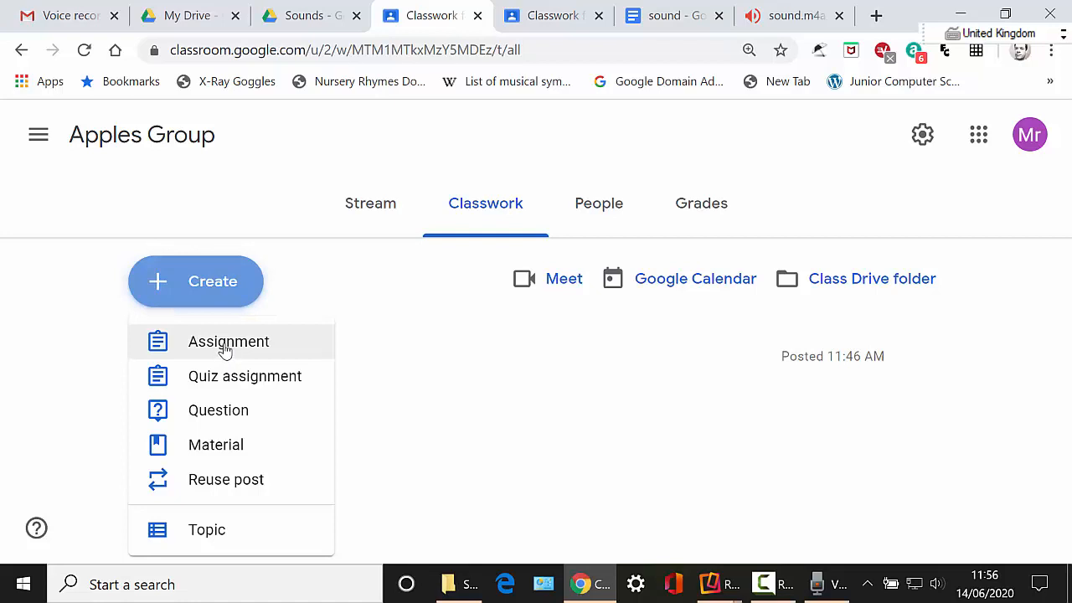
{"action": "left_click", "coordinate": [224, 345]}
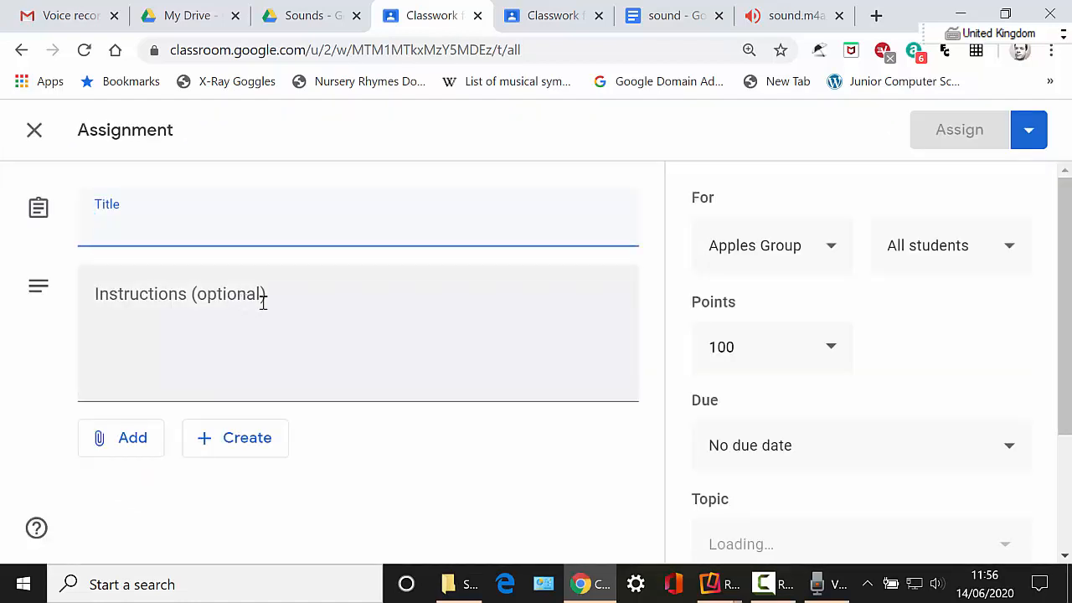
{"action": "type", "text": "S"}
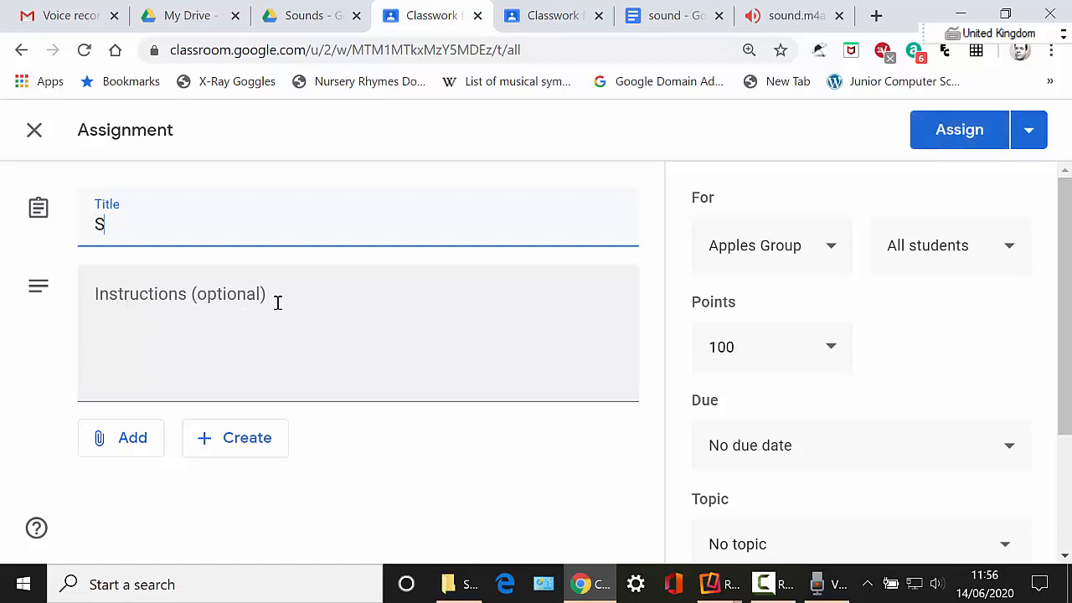
{"action": "type", "text": "ound Baby"}
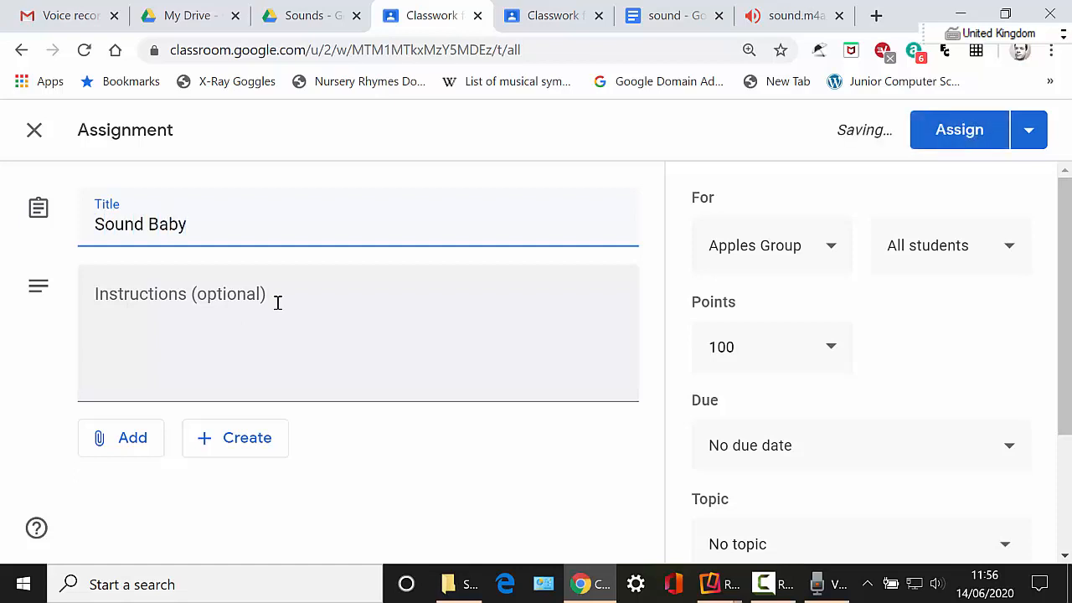
- Attach soundbaby.m4a from Google Drive to the Sound Baby assignment
{"action": "left_click", "coordinate": [124, 443]}
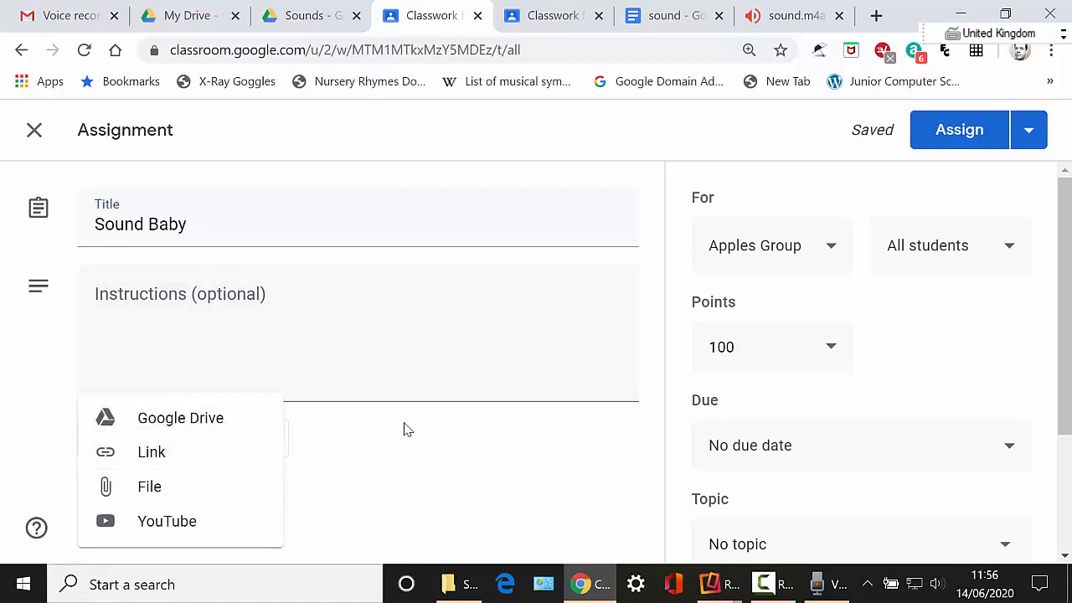
{"action": "left_click", "coordinate": [191, 424]}
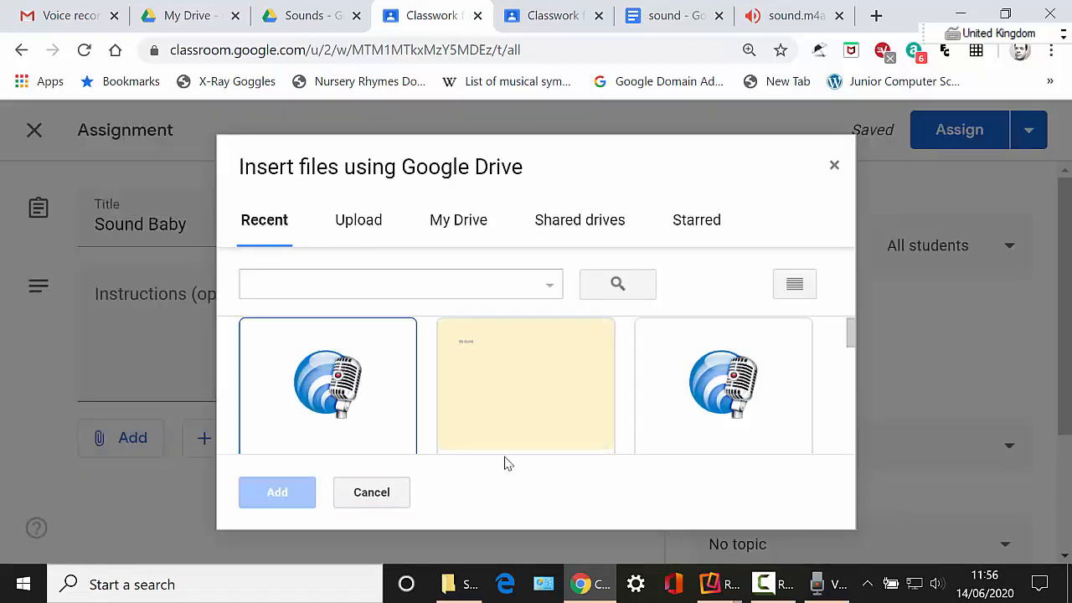
{"action": "scroll", "coordinate": [493, 402], "scroll_direction": "down", "scroll_amount": 1}
{"action": "left_click", "coordinate": [340, 343]}
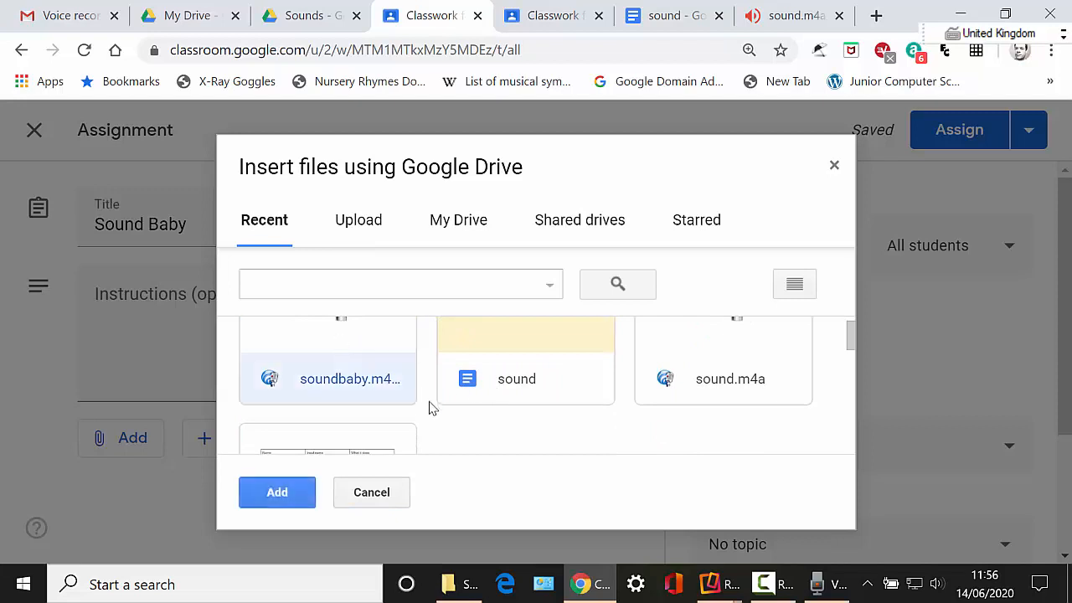
{"action": "left_click", "coordinate": [282, 493]}
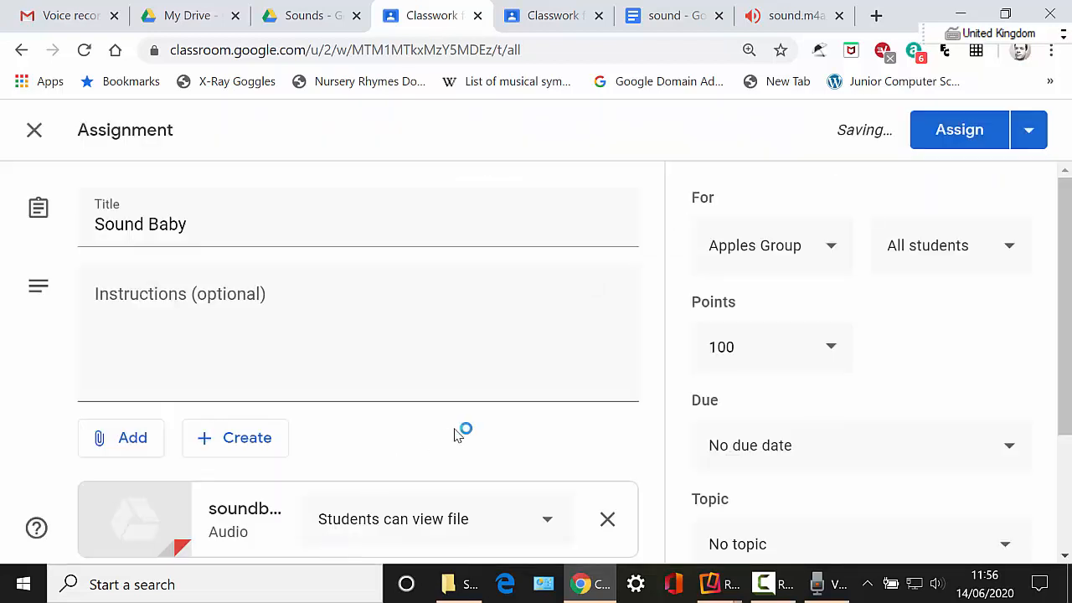
- Check the attachment's student access and assign Sound Baby to all students in the Apples Group
{"action": "scroll", "coordinate": [458, 433], "scroll_direction": "down", "scroll_amount": 2}
{"action": "scroll", "coordinate": [377, 488], "scroll_direction": "up", "scroll_amount": 1}
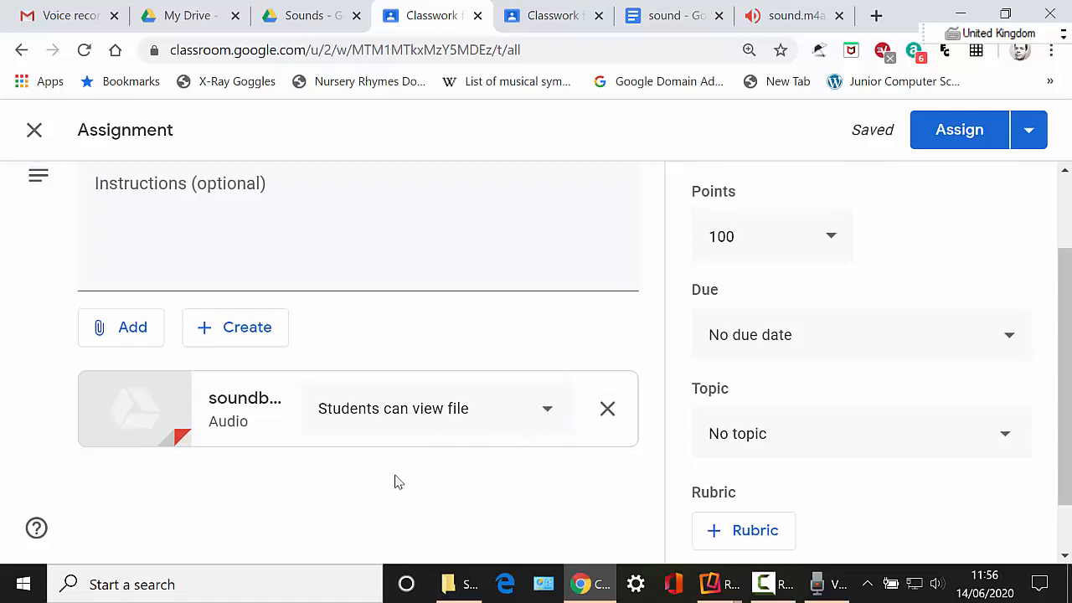
{"action": "scroll", "coordinate": [395, 478], "scroll_direction": "up", "scroll_amount": 2}
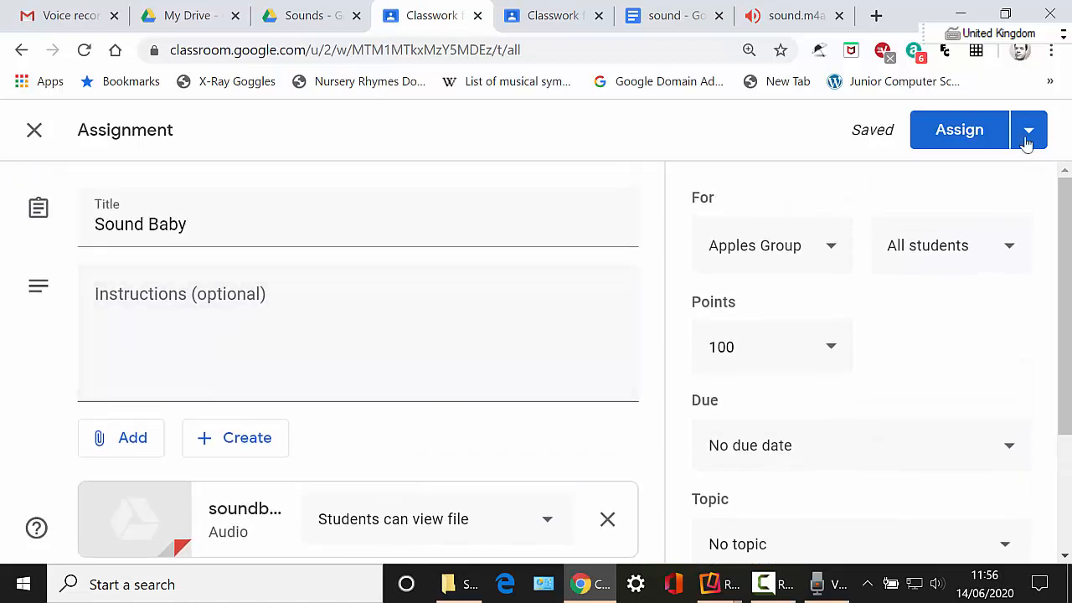
{"action": "left_click", "coordinate": [958, 132]}
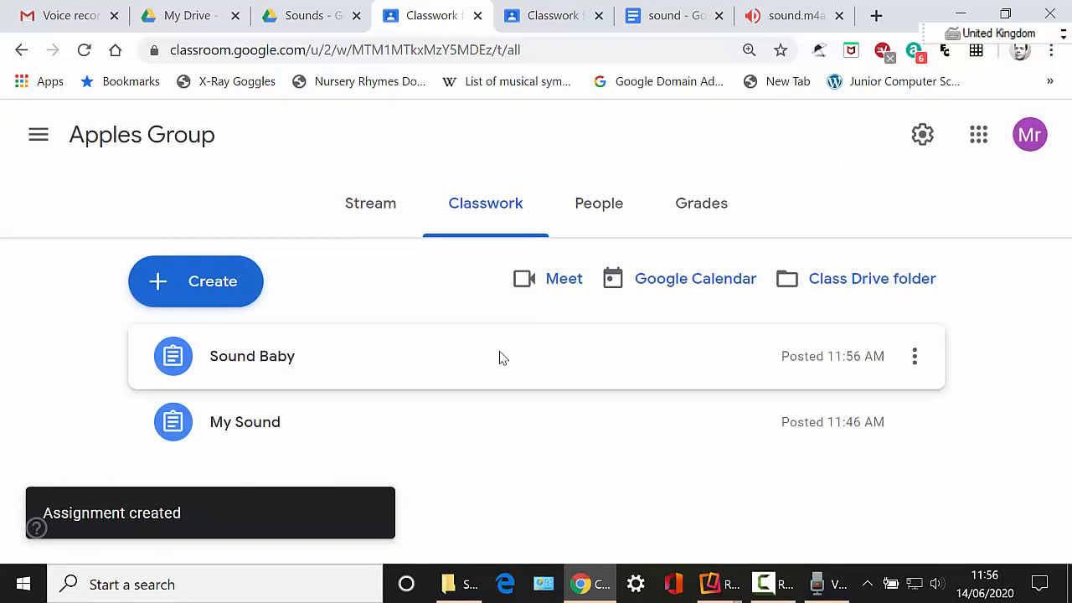
- Expand the posted Sound Baby assignment, play its attached soundbaby.m4a, and close the preview
{"action": "left_click", "coordinate": [349, 367]}
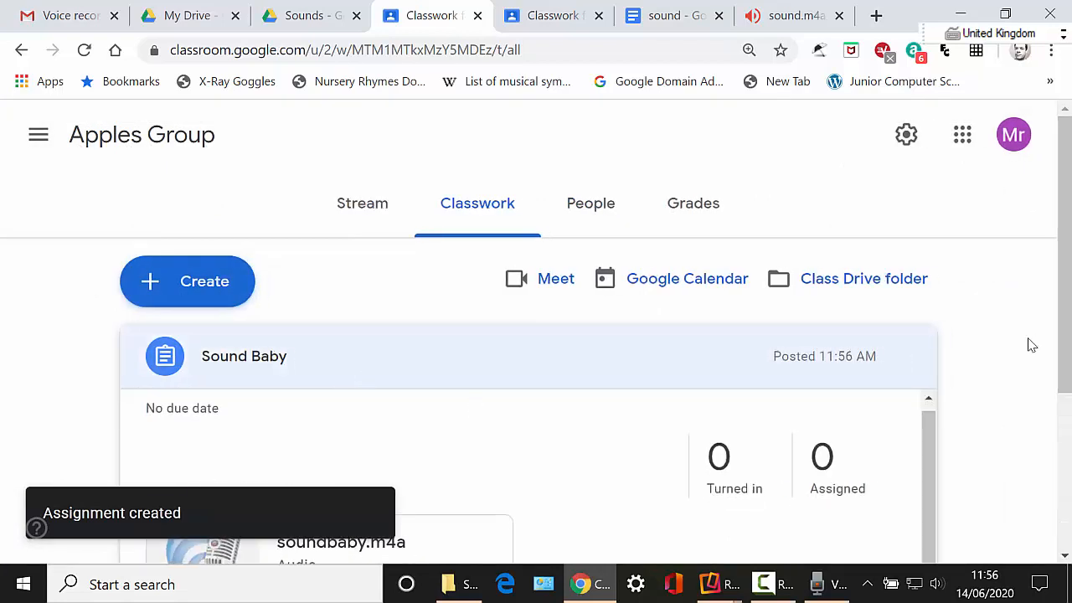
{"action": "scroll", "coordinate": [1065, 424], "scroll_direction": "down", "scroll_amount": 1}
{"action": "scroll", "coordinate": [1066, 425], "scroll_direction": "down", "scroll_amount": 3}
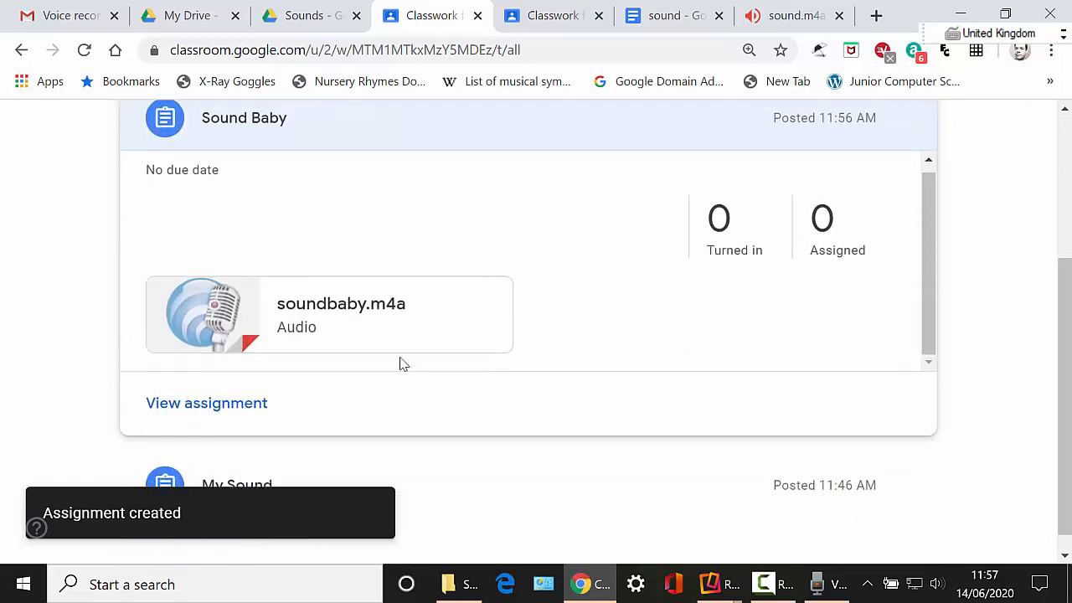
{"action": "left_click", "coordinate": [357, 341]}
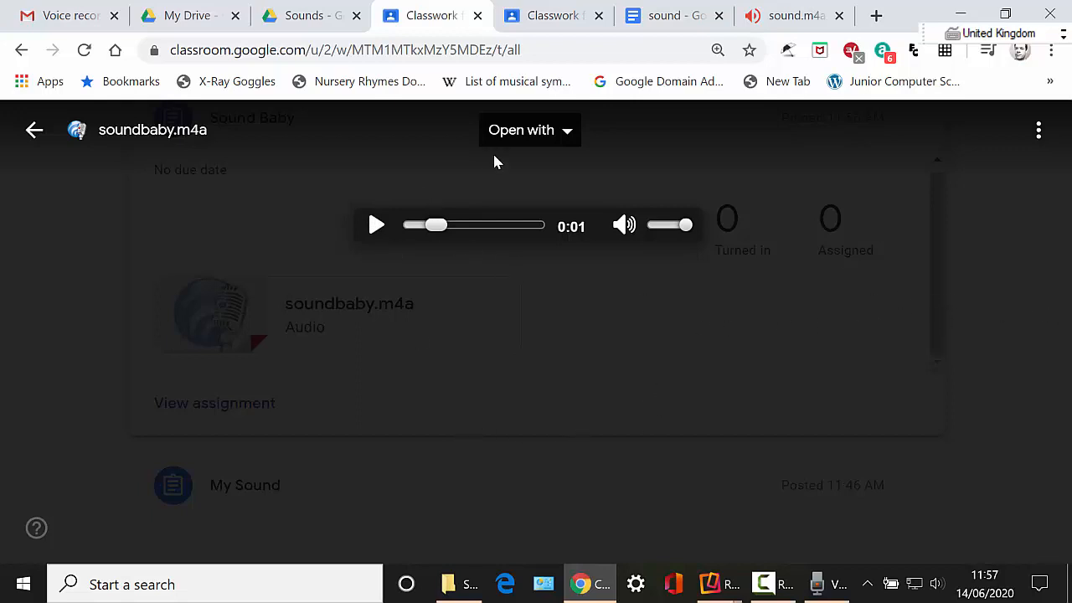
{"action": "left_click", "coordinate": [221, 215]}
- Look over the Sound Baby assignment in the classwork list, view the class stream, and return to the classwork
{"action": "scroll", "coordinate": [609, 383], "scroll_direction": "up", "scroll_amount": 3}
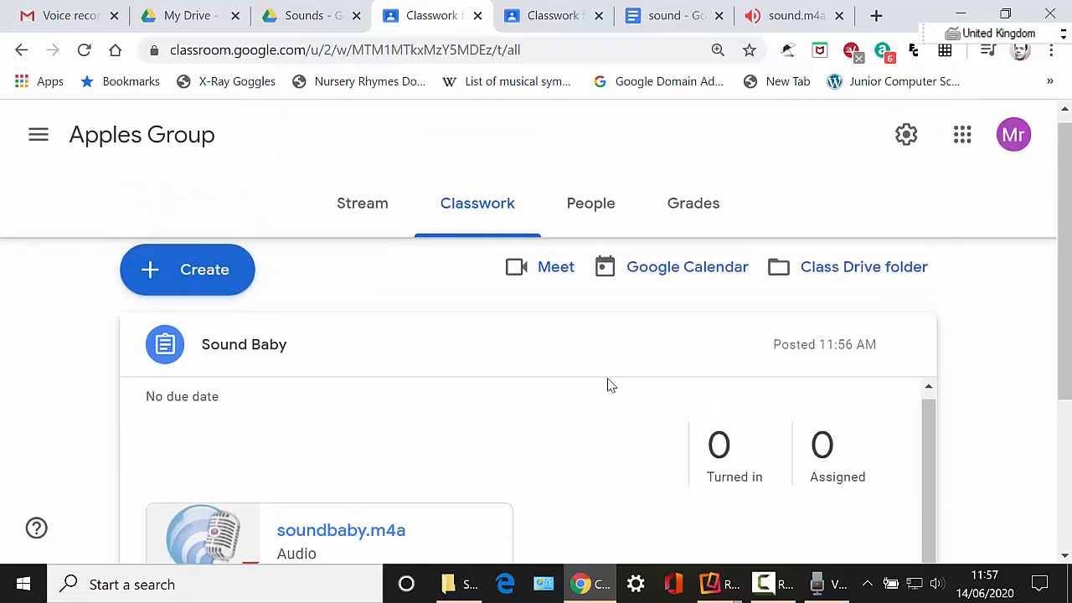
{"action": "scroll", "coordinate": [536, 403], "scroll_direction": "down", "scroll_amount": 1}
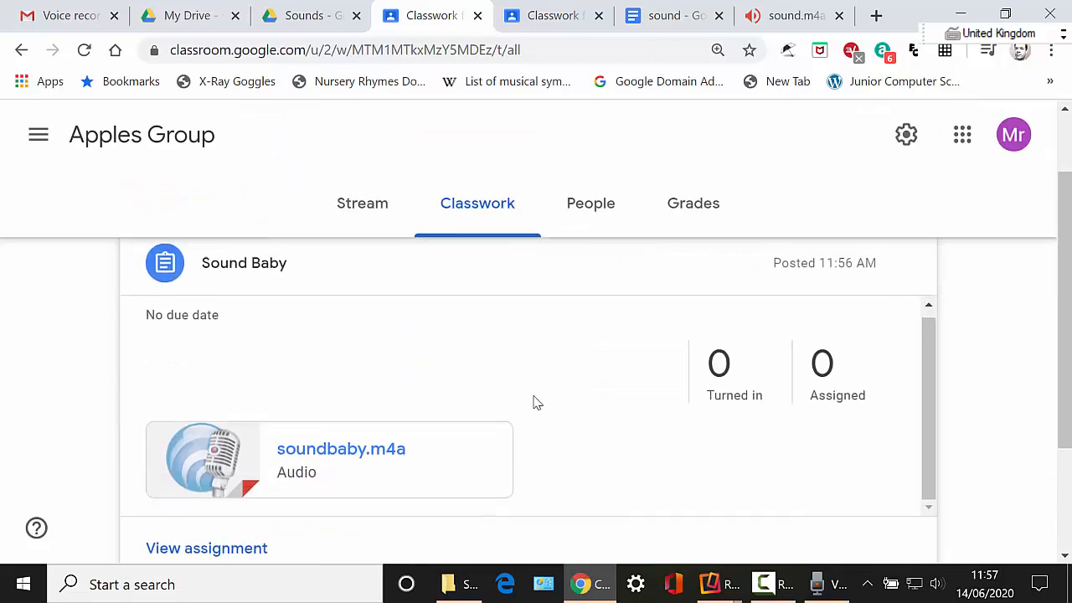
{"action": "scroll", "coordinate": [536, 402], "scroll_direction": "up", "scroll_amount": 1}
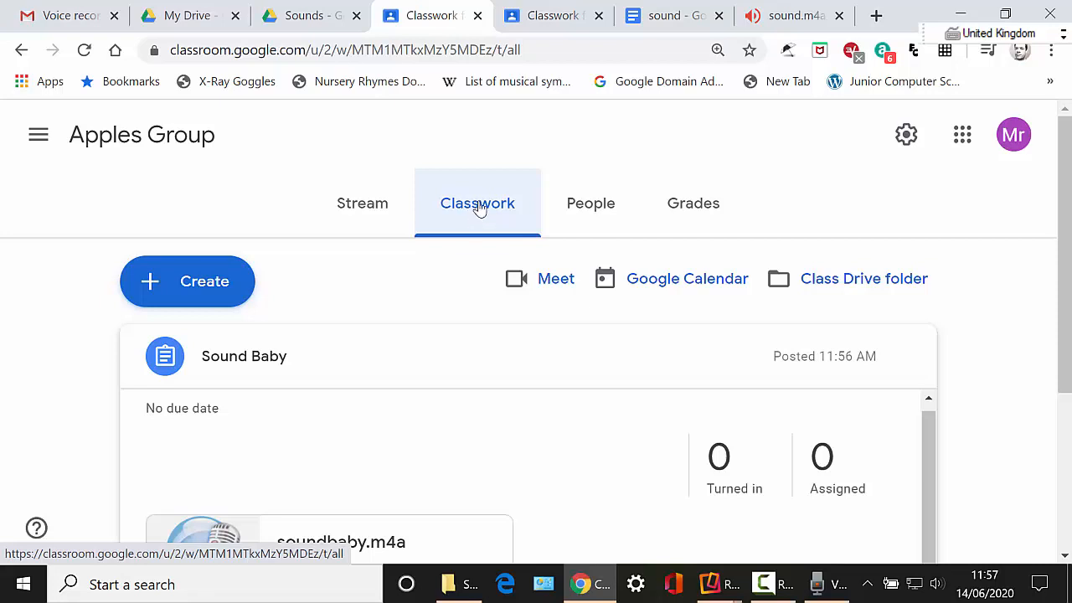
{"action": "scroll", "coordinate": [449, 348], "scroll_direction": "down", "scroll_amount": 1}
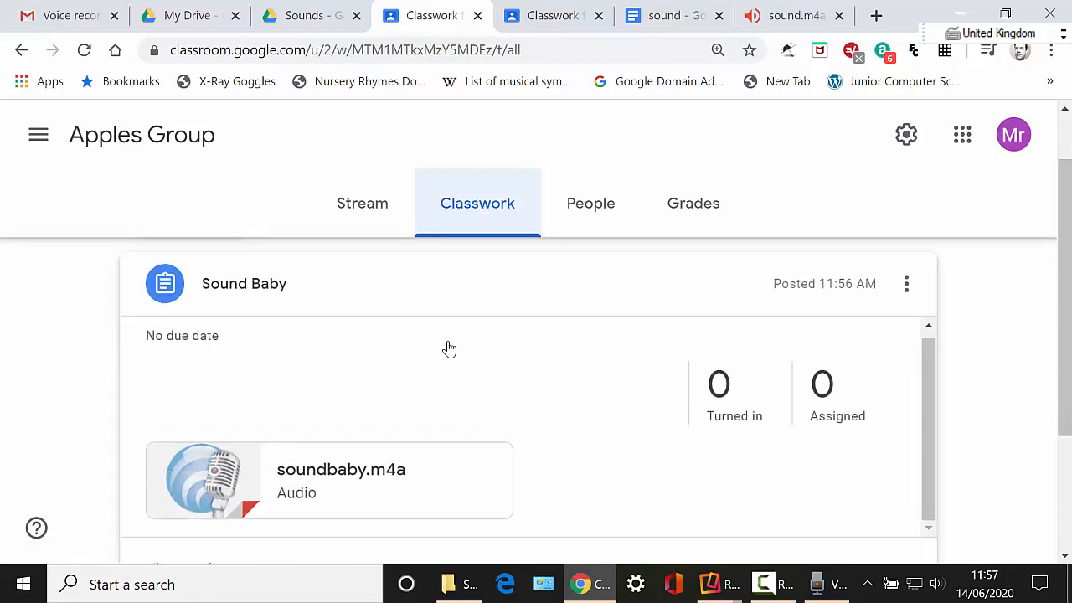
{"action": "scroll", "coordinate": [449, 349], "scroll_direction": "down", "scroll_amount": 3}
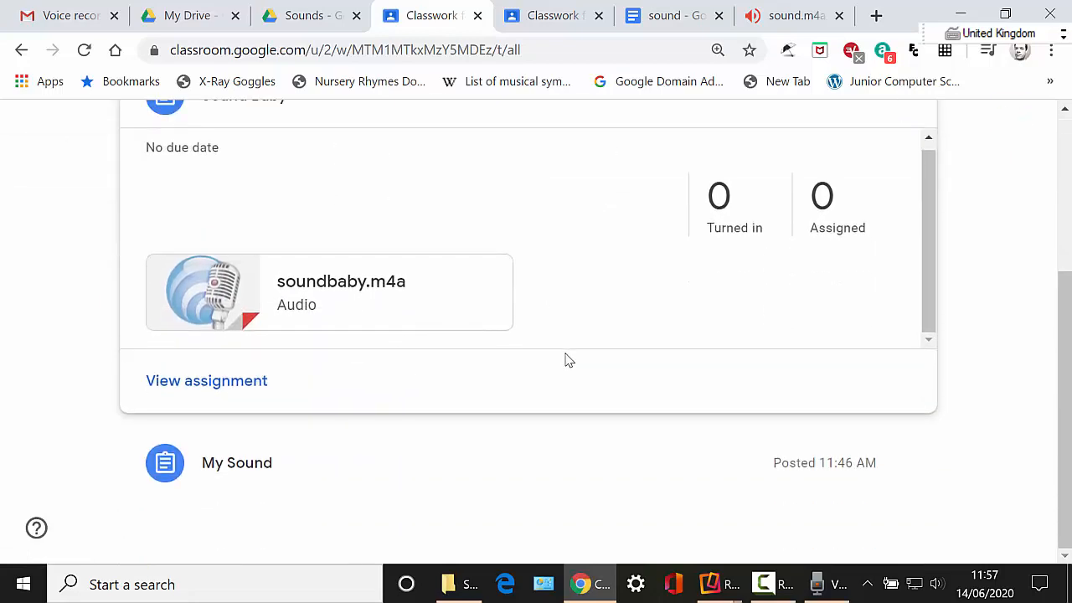
{"action": "scroll", "coordinate": [563, 360], "scroll_direction": "up", "scroll_amount": 5}
{"action": "left_click", "coordinate": [361, 209]}
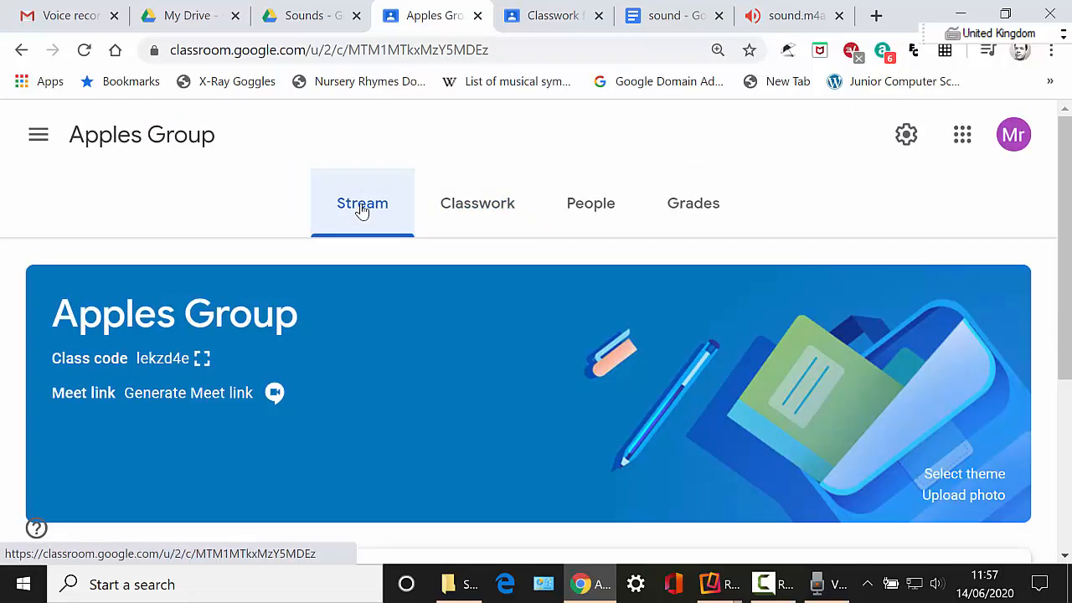
{"action": "left_click", "coordinate": [486, 210]}
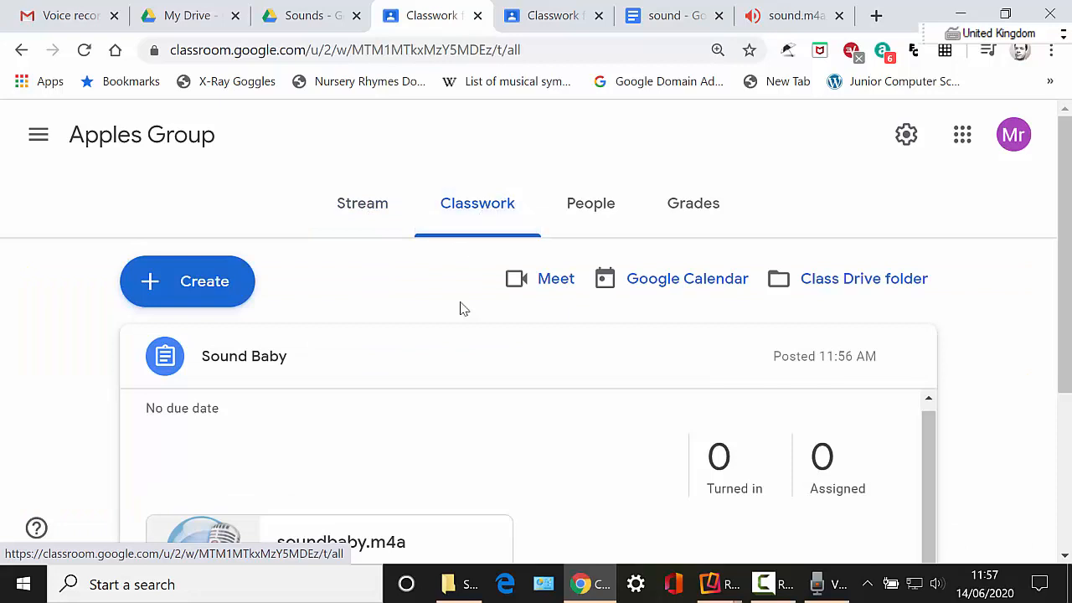
- Create another assignment for the Apples Group titled "Sound Baby 2"
{"action": "left_click", "coordinate": [206, 285]}
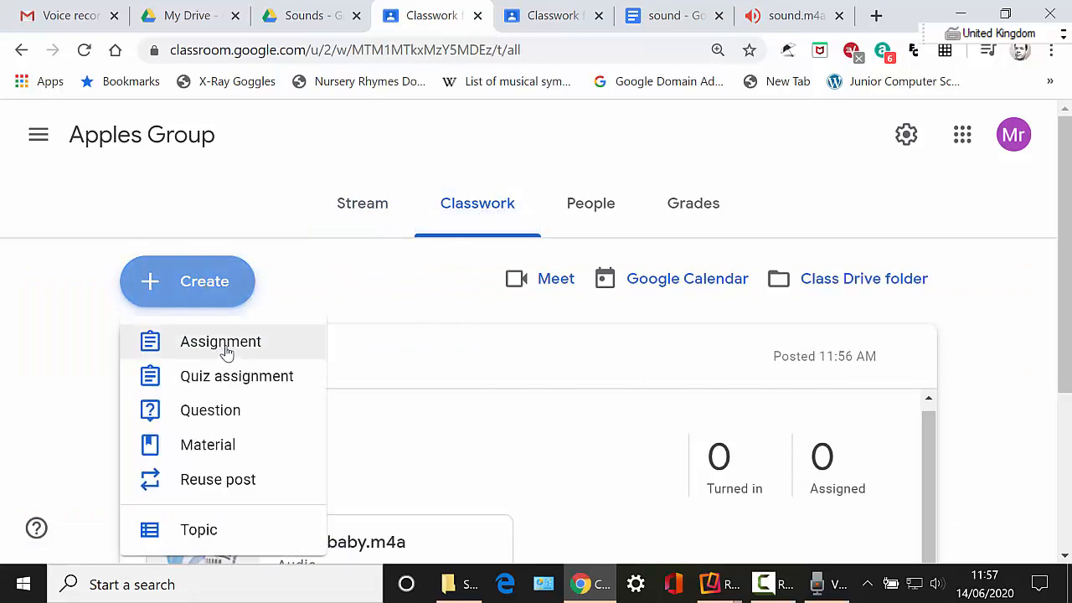
{"action": "left_click", "coordinate": [224, 344]}
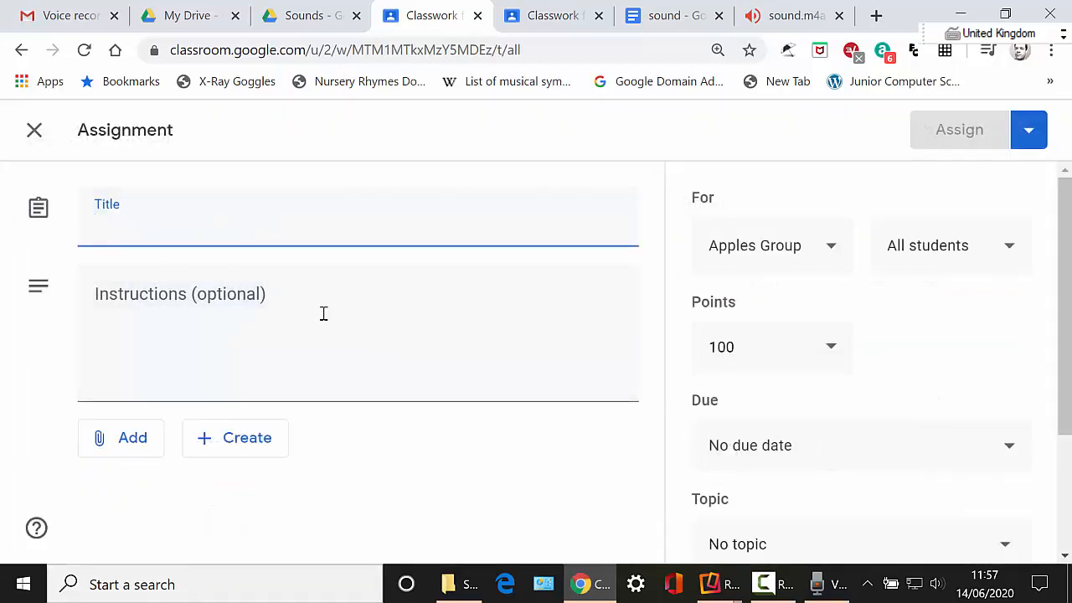
{"action": "type", "text": "Sou"}
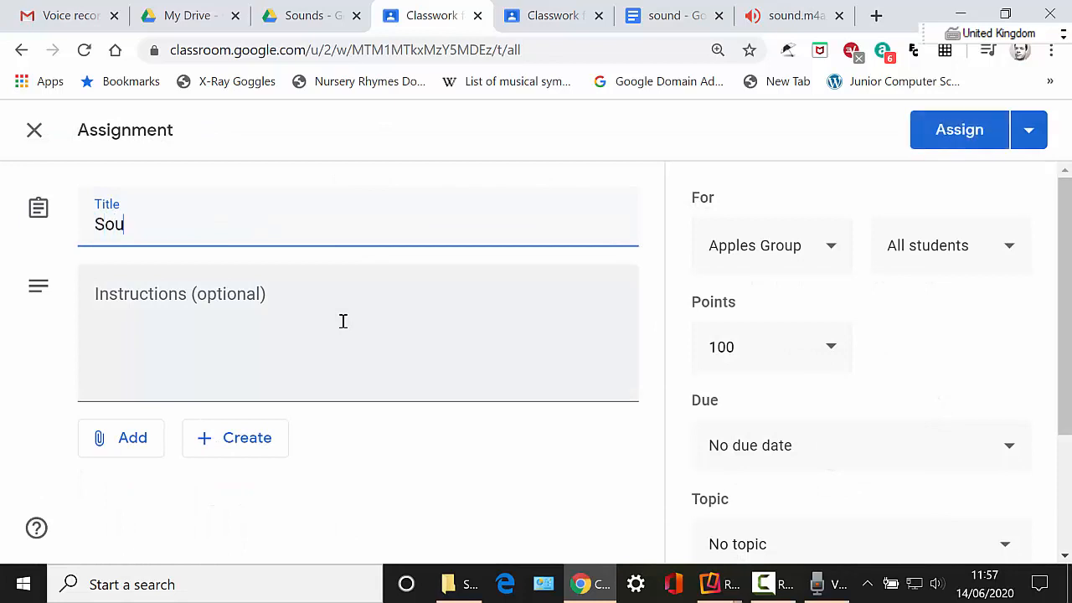
{"action": "type", "text": "nd Baby 2"}
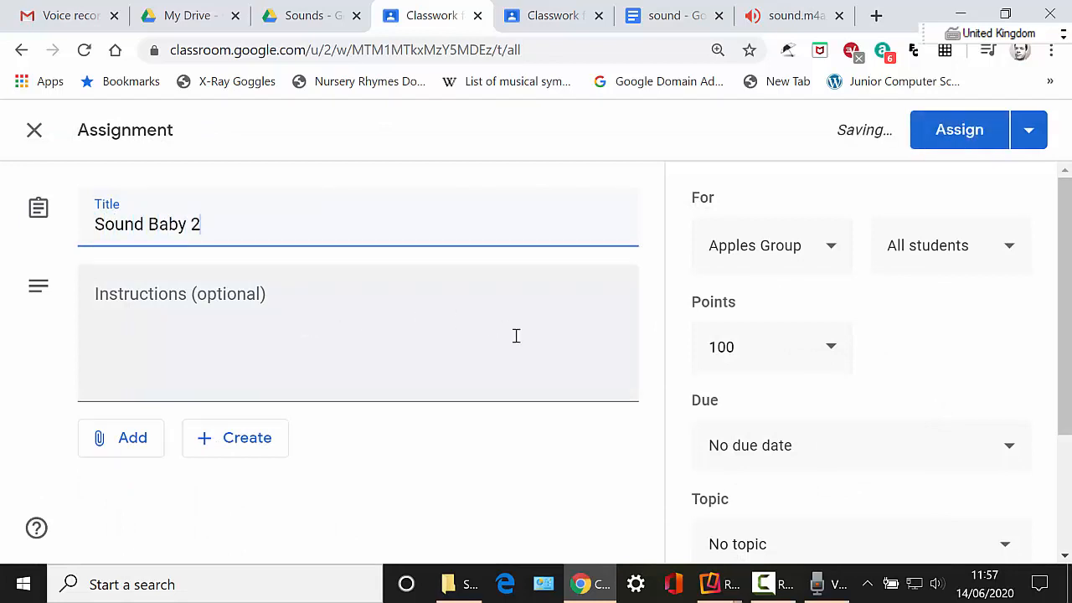
- Create a new Google Docs document as an attachment to the Sound Baby 2 assignment and name it "Sound"
{"action": "left_click", "coordinate": [131, 444]}
{"action": "scroll", "coordinate": [352, 447], "scroll_direction": "down", "scroll_amount": 1}
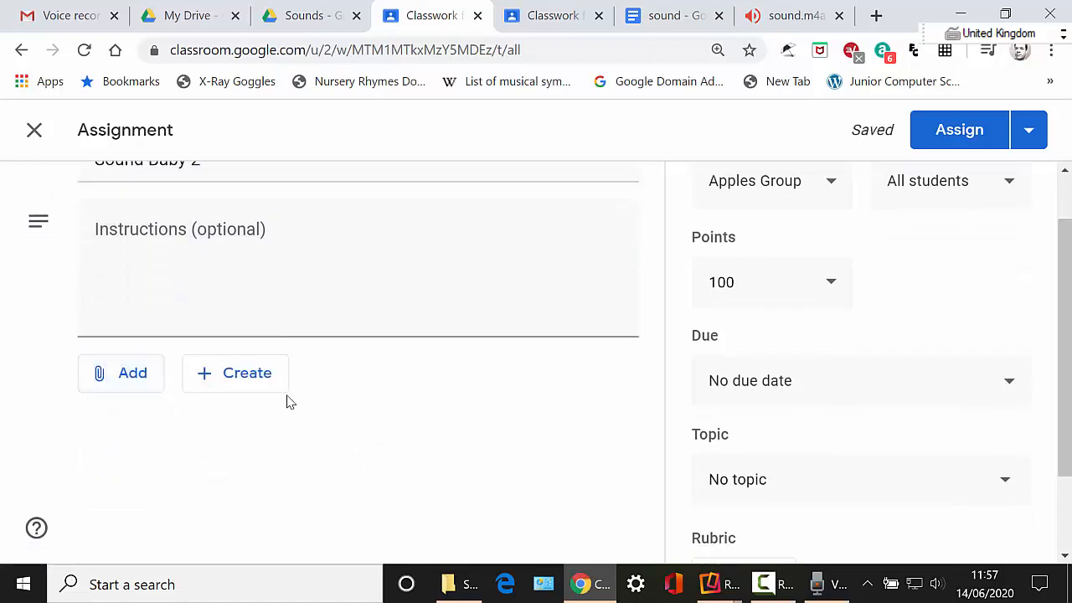
{"action": "left_click", "coordinate": [243, 381]}
{"action": "left_click", "coordinate": [283, 390]}
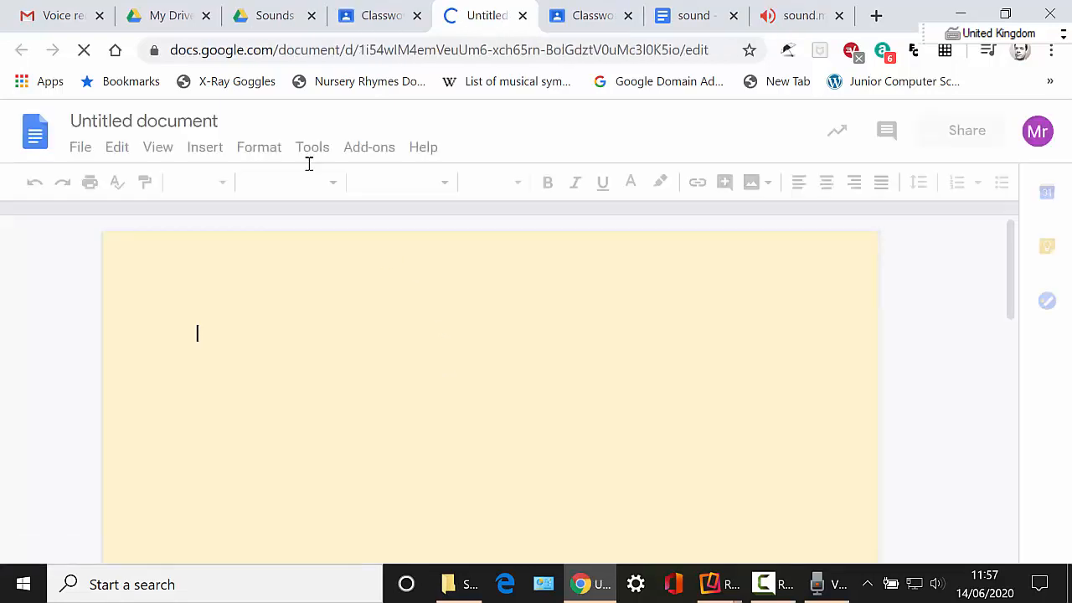
{"action": "left_click", "coordinate": [137, 121]}
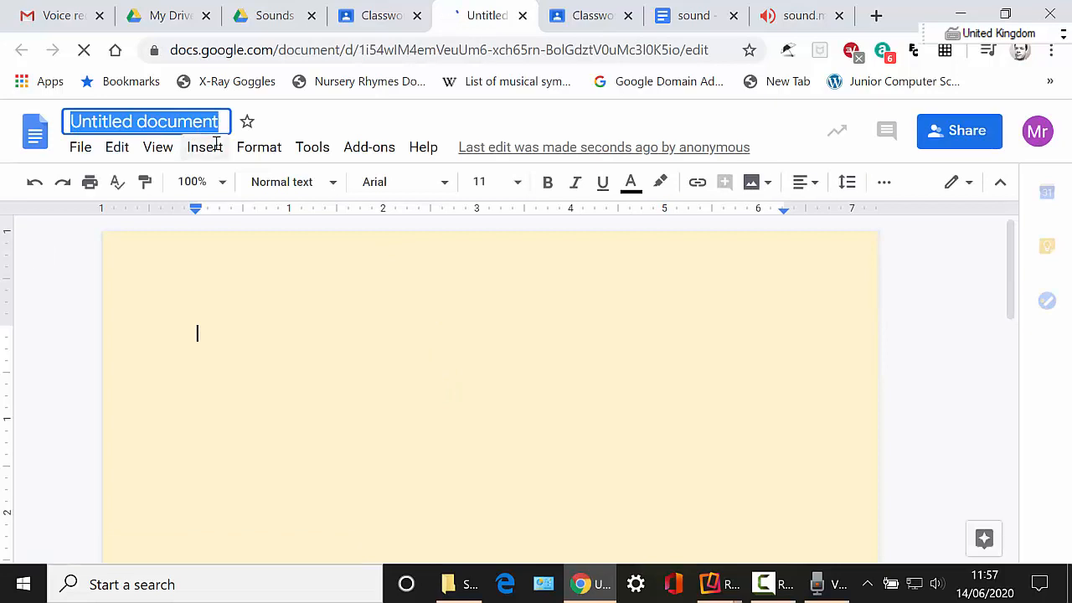
{"action": "type", "text": "Sound"}
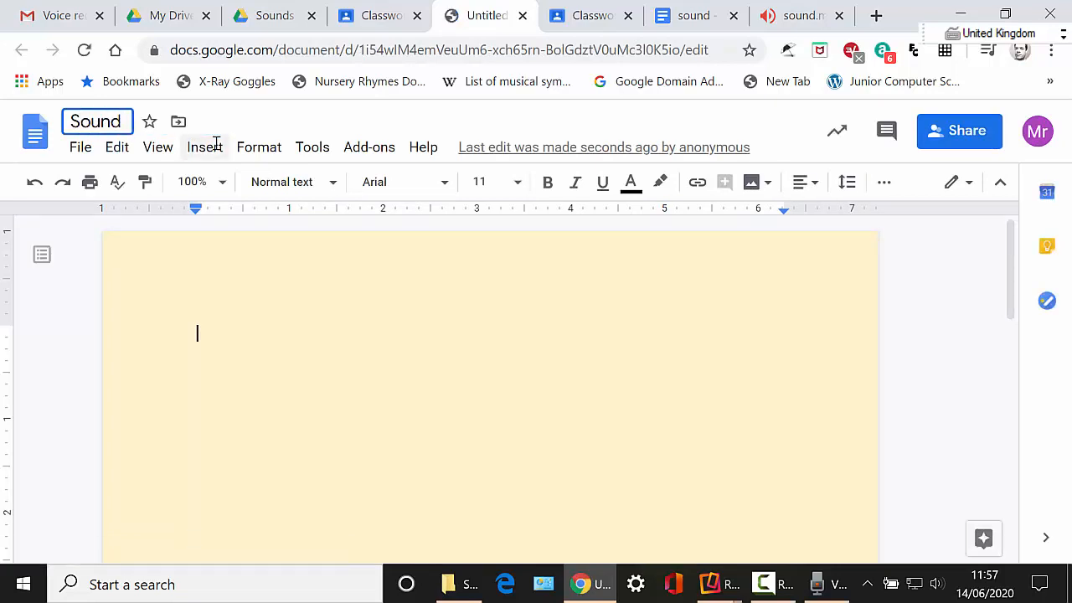
{"action": "key", "text": "Return"}
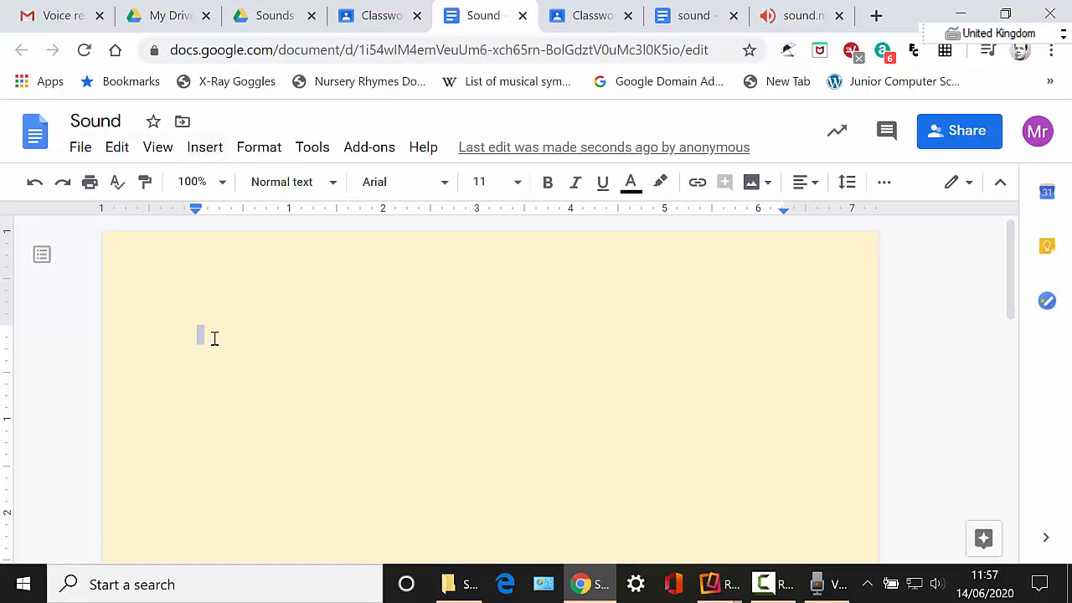
- Write the line "Sound Baby How to create one" in the document body and start a new line below it
{"action": "left_click", "coordinate": [209, 334]}
{"action": "type", "text": "S"}
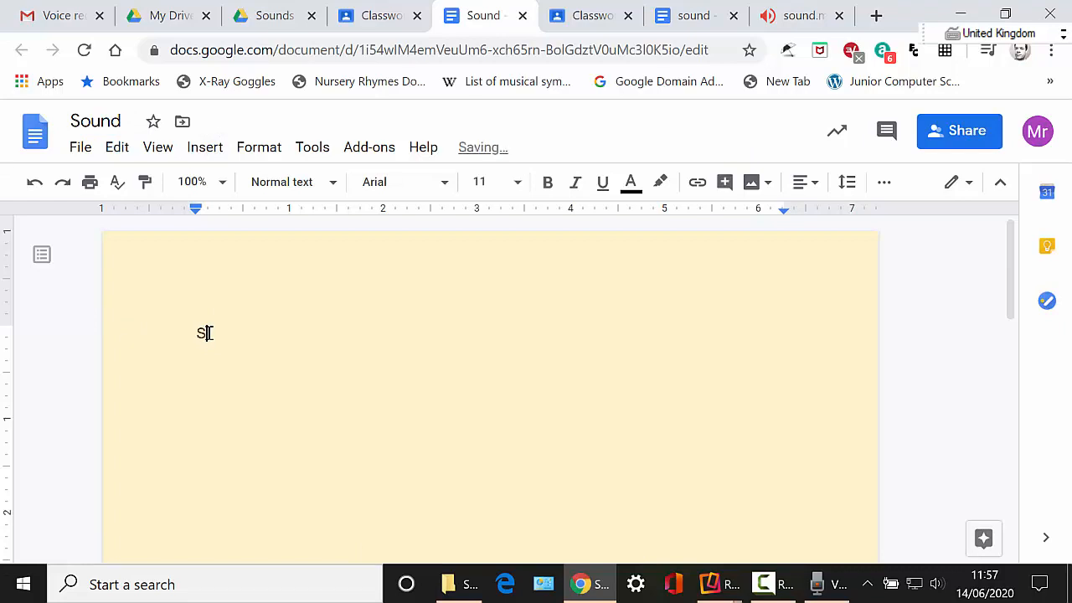
{"action": "type", "text": "ound Baby How to"}
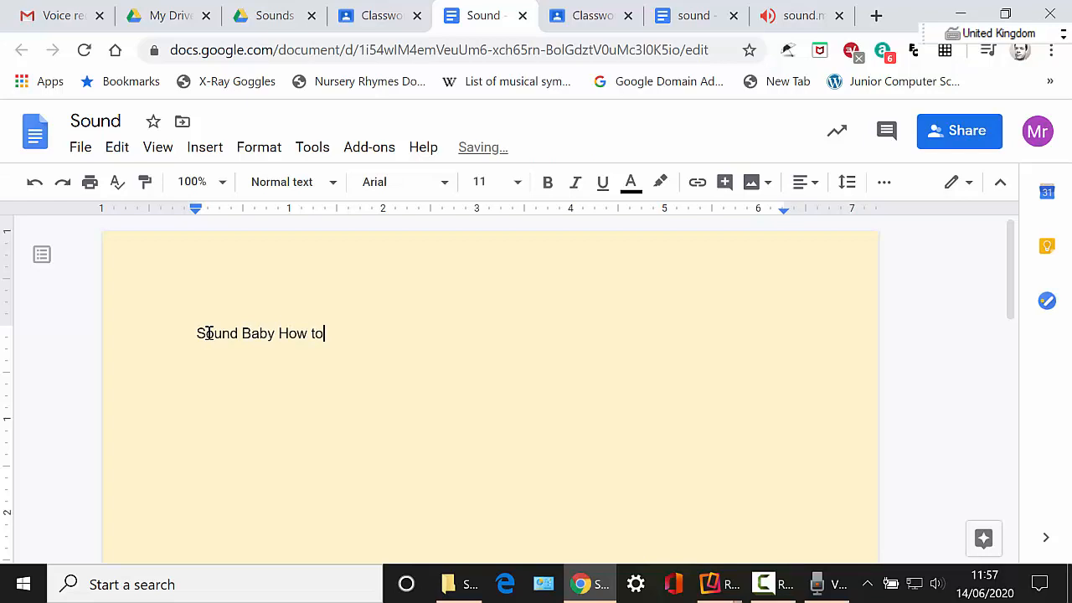
{"action": "type", "text": " create one"}
{"action": "key", "text": "Return"}
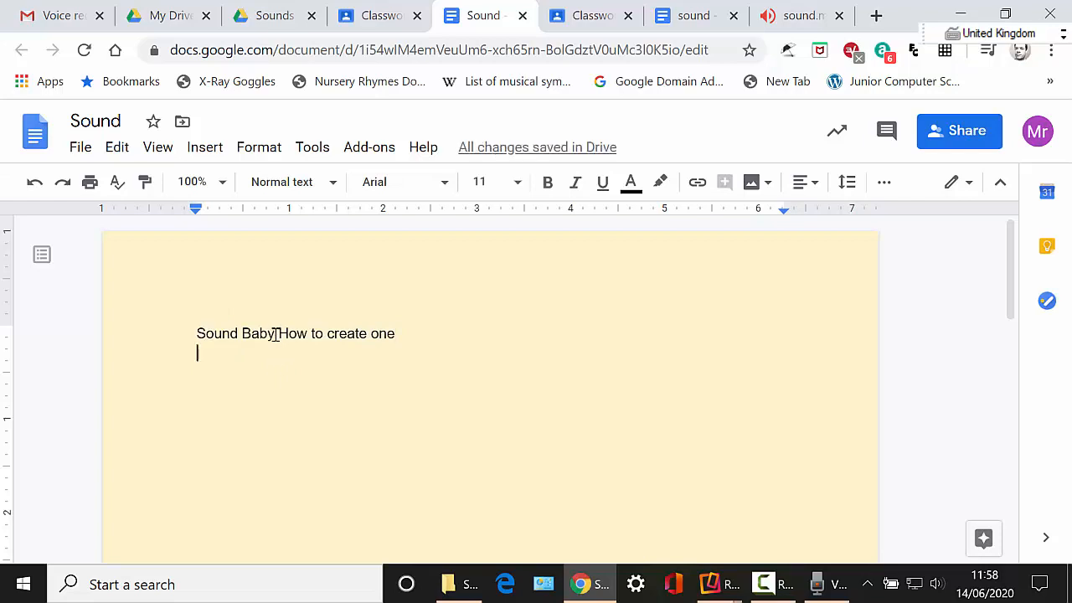
- Link the words "Sound Baby" to the copied Drive sharing link of the sound file
{"action": "left_click_drag", "start_coordinate": [276, 333], "coordinate": [196, 333]}
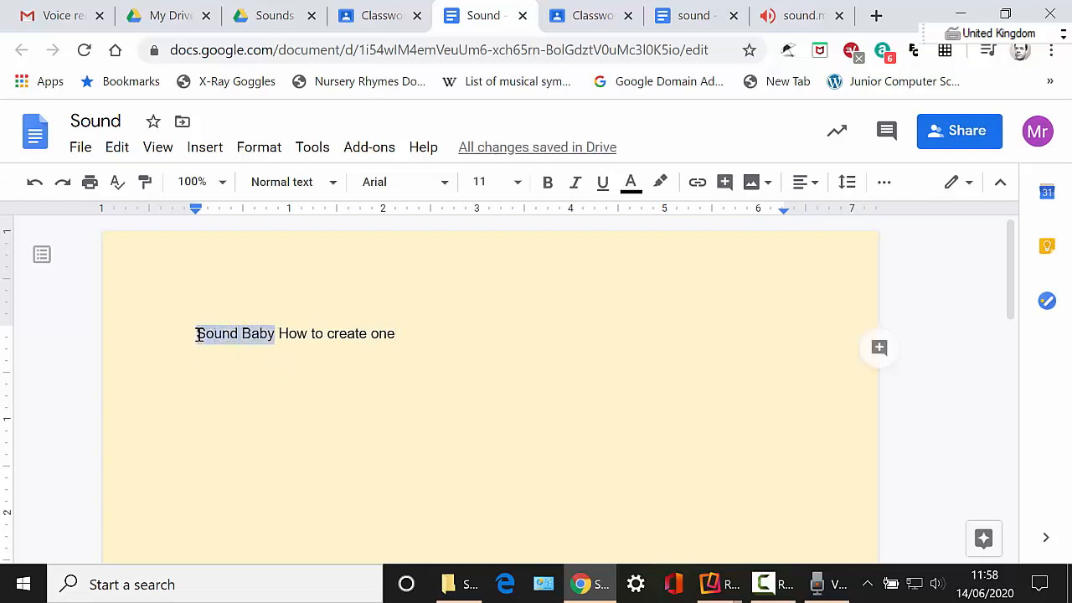
{"action": "left_click", "coordinate": [698, 182]}
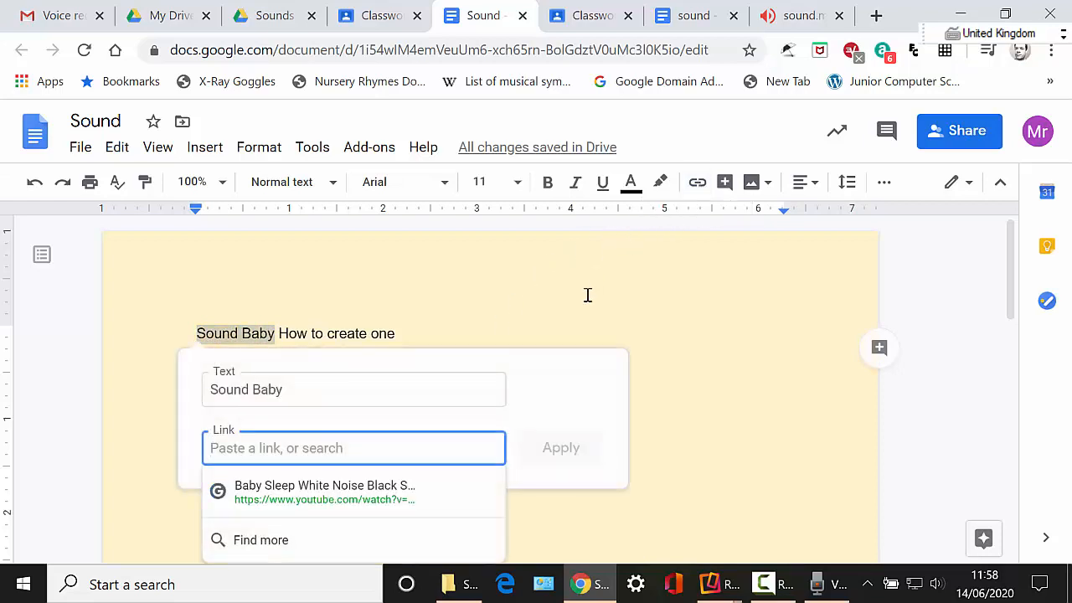
{"action": "right_click", "coordinate": [224, 450]}
{"action": "left_click", "coordinate": [276, 295]}
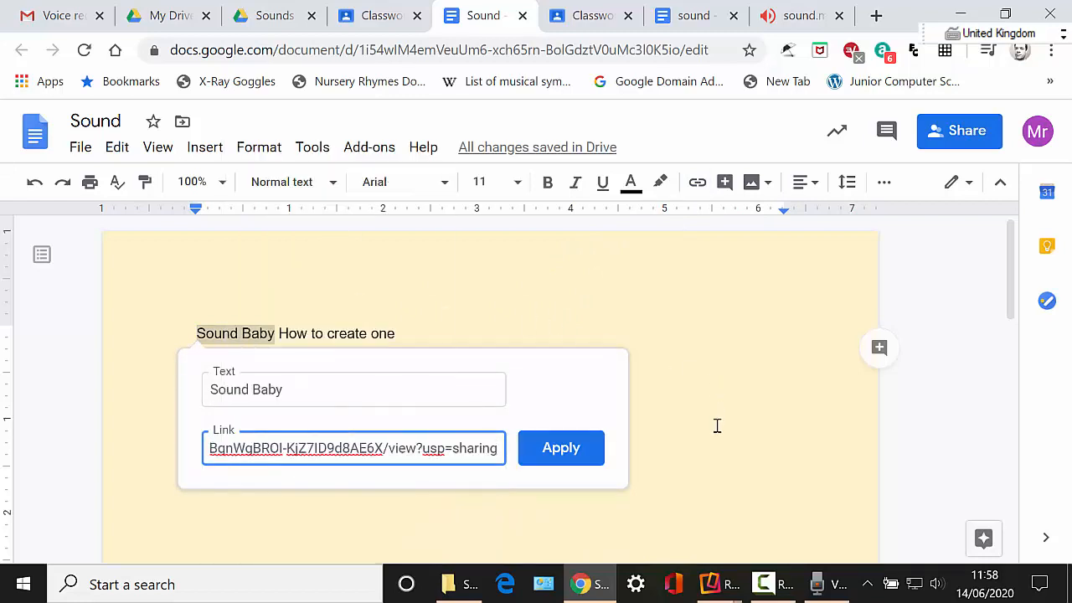
{"action": "left_click", "coordinate": [562, 447]}
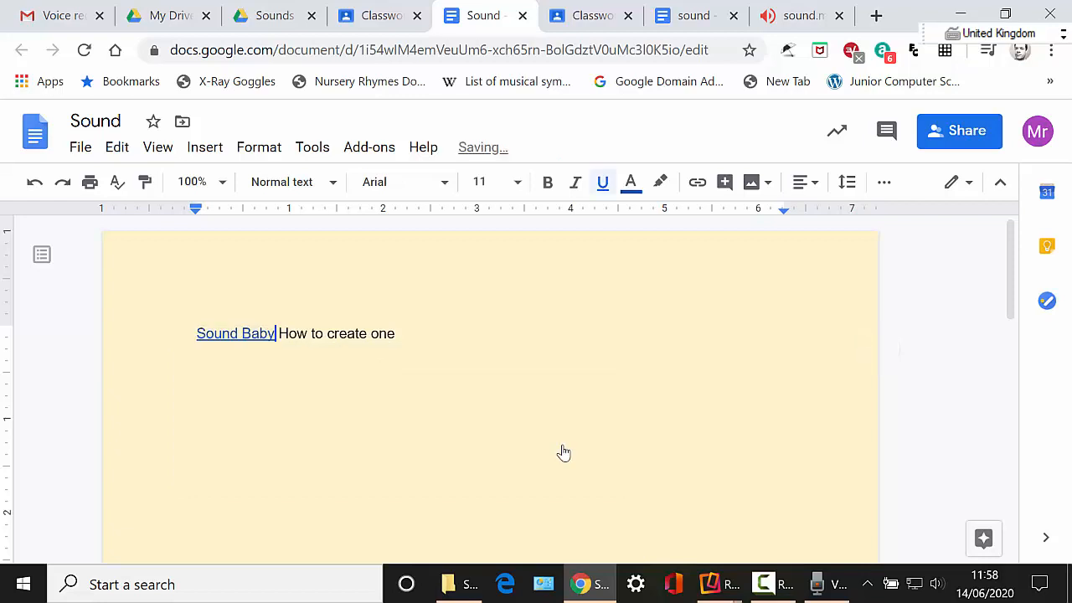
{"action": "left_click", "coordinate": [408, 327]}
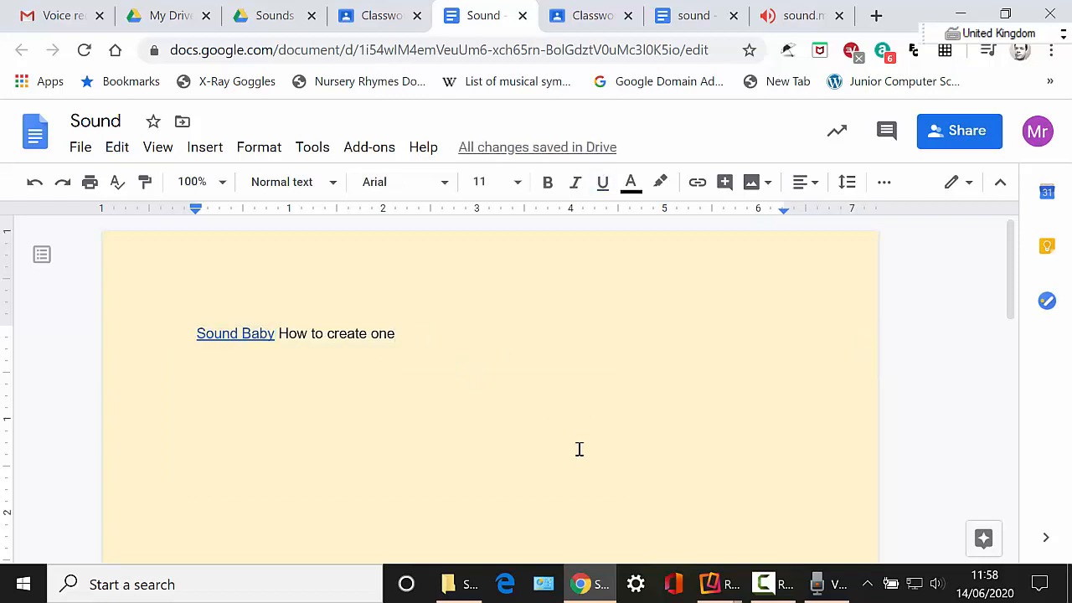
- Follow the Sound Baby link to soundbaby.m4a in Drive, play the recording briefly and pause it
{"action": "left_click", "coordinate": [243, 335]}
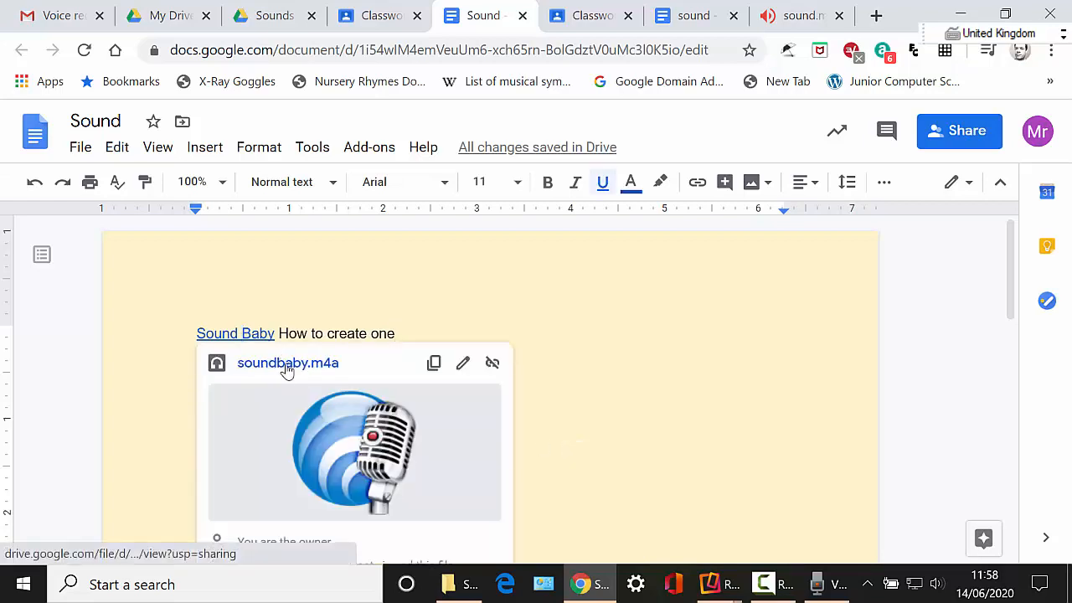
{"action": "left_click", "coordinate": [288, 365]}
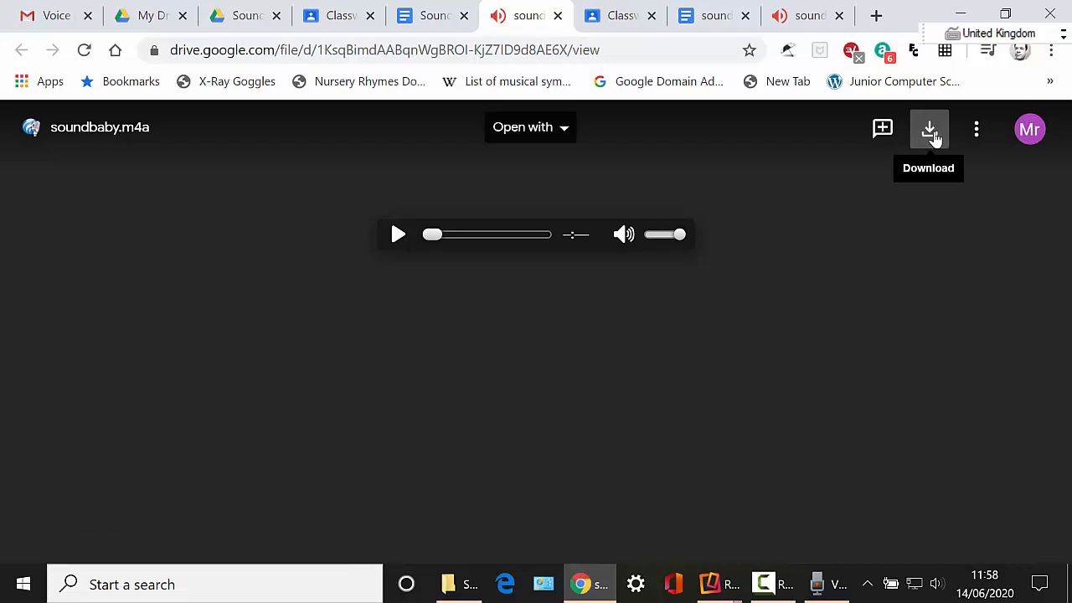
{"action": "left_click", "coordinate": [398, 237]}
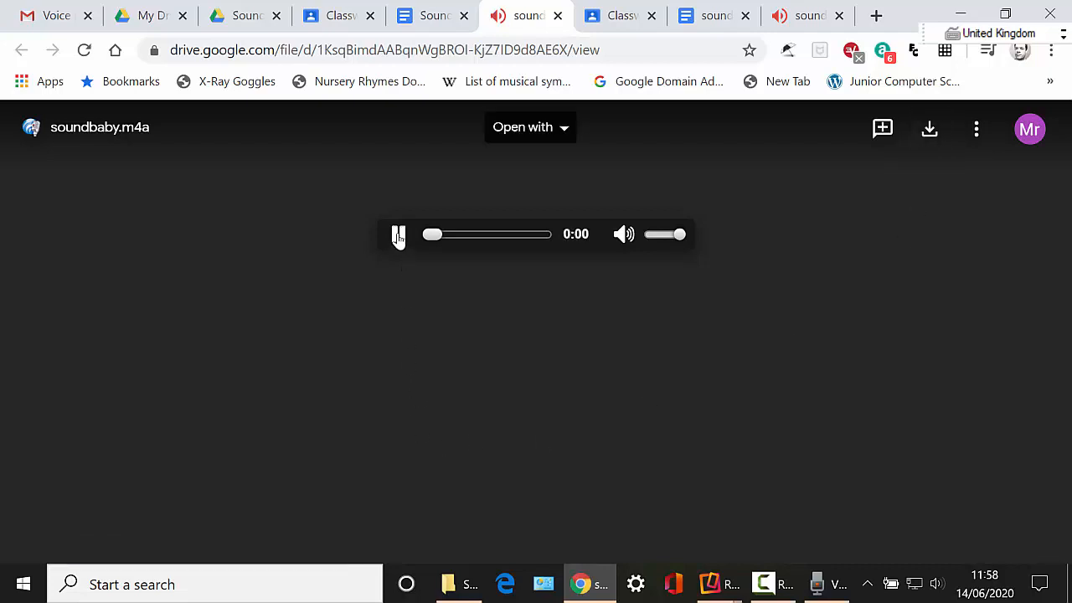
{"action": "left_click", "coordinate": [399, 237]}
- Switch to the mirrored iPad window, place it over the browser and enlarge it to nearly the full screen height
{"action": "key", "text": "alt+Tab"}
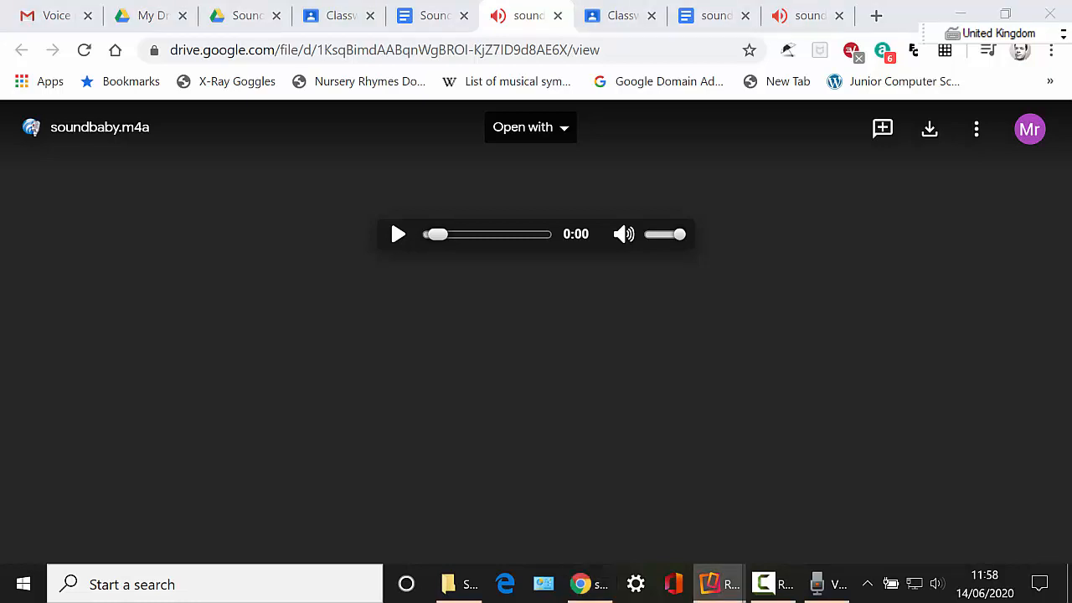
{"action": "left_click_drag", "start_coordinate": [0, 104], "coordinate": [563, 86]}
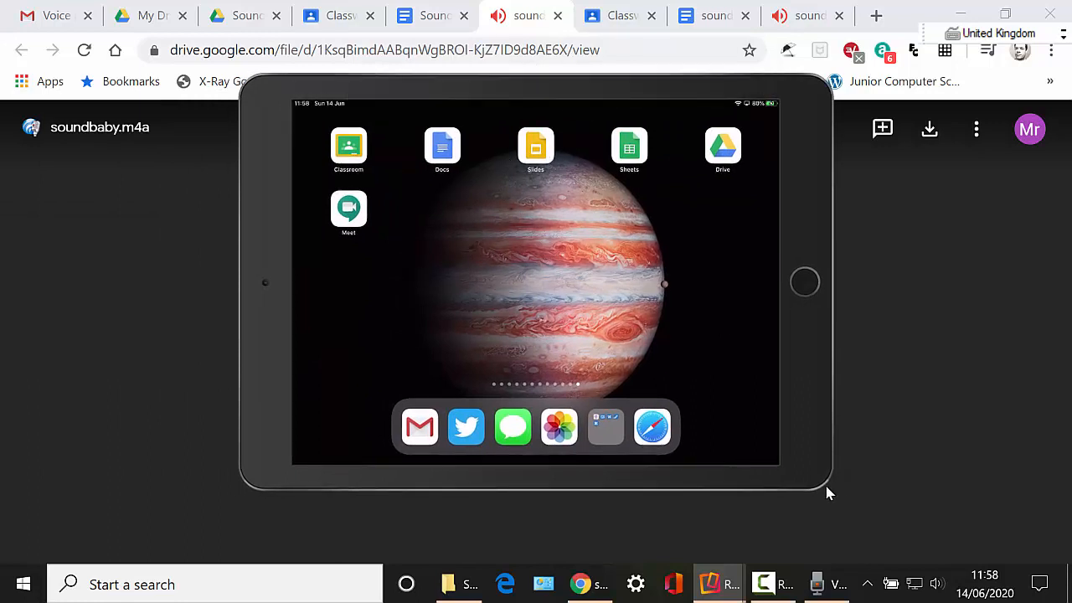
{"action": "left_click_drag", "start_coordinate": [830, 491], "coordinate": [937, 561]}
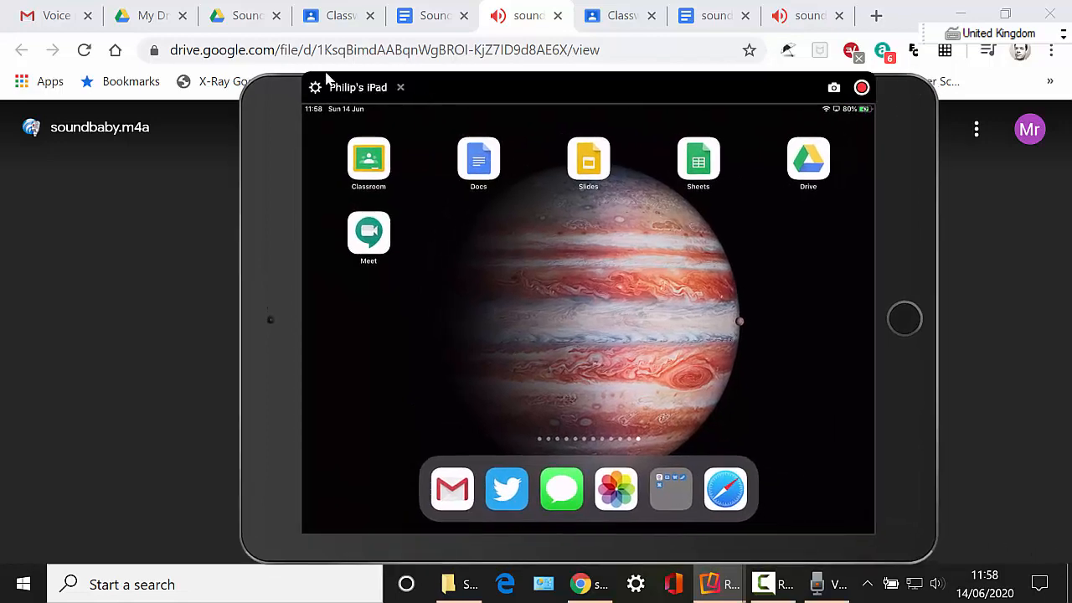
{"action": "left_click_drag", "start_coordinate": [241, 92], "coordinate": [117, 18]}
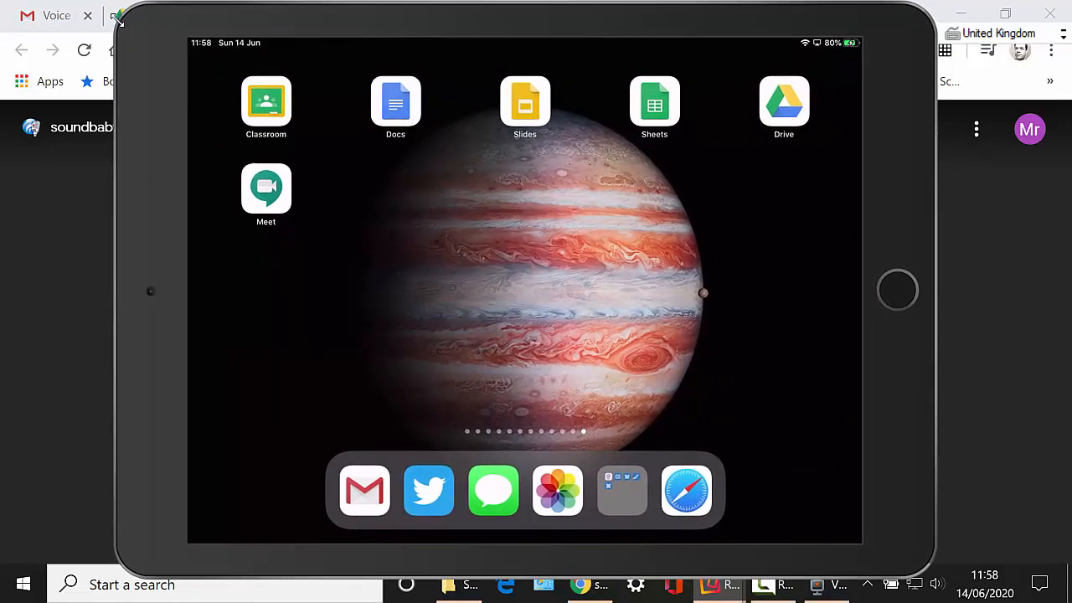